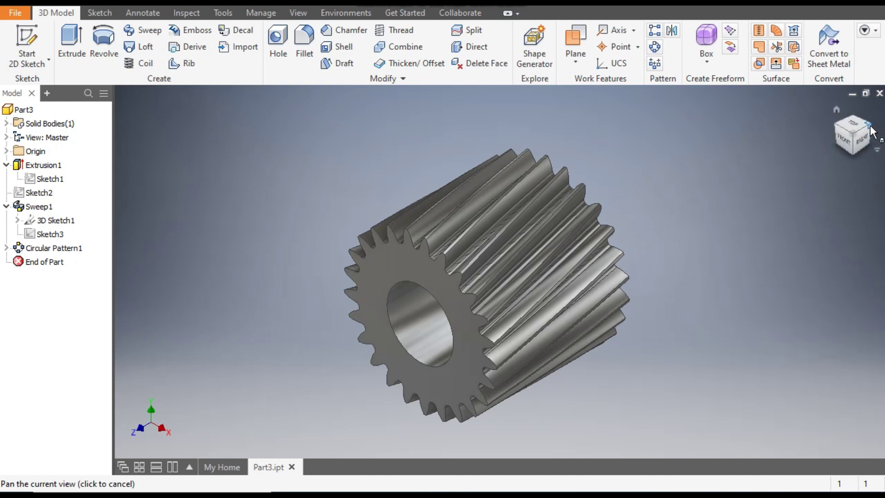
Create a new part from the Standard (mm).ipt template.
{"action": "left_click", "coordinate": [866, 142]}
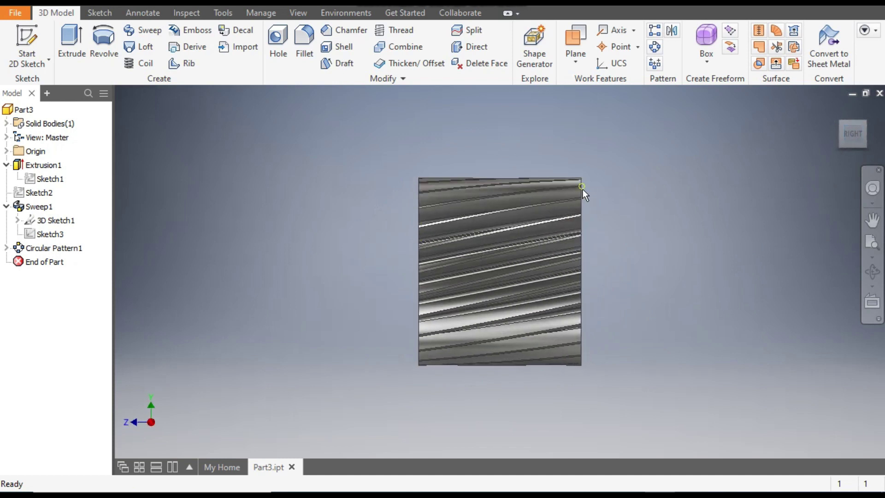
{"action": "left_click", "coordinate": [833, 124]}
{"action": "scroll", "coordinate": [631, 260], "scroll_direction": "up", "scroll_amount": 3}
{"action": "scroll", "coordinate": [622, 253], "scroll_direction": "down", "scroll_amount": 3}
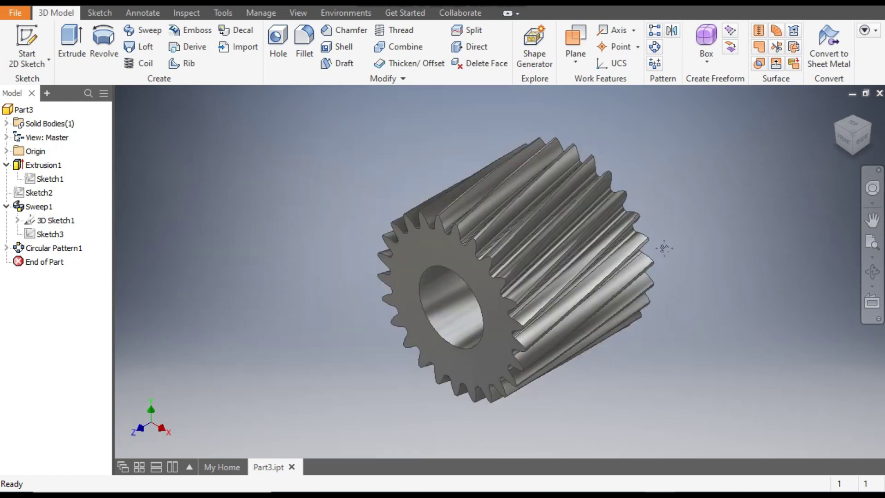
{"action": "scroll", "coordinate": [640, 255], "scroll_direction": "up", "scroll_amount": 1}
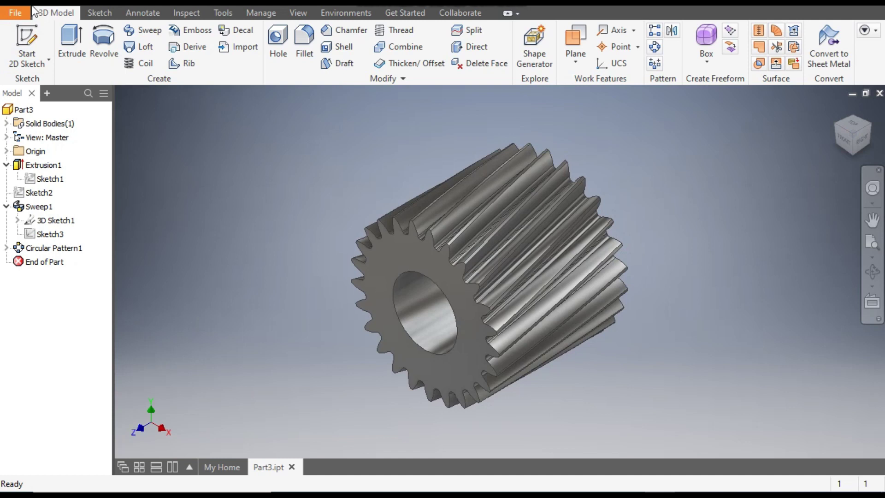
{"action": "key", "text": "ctrl+n"}
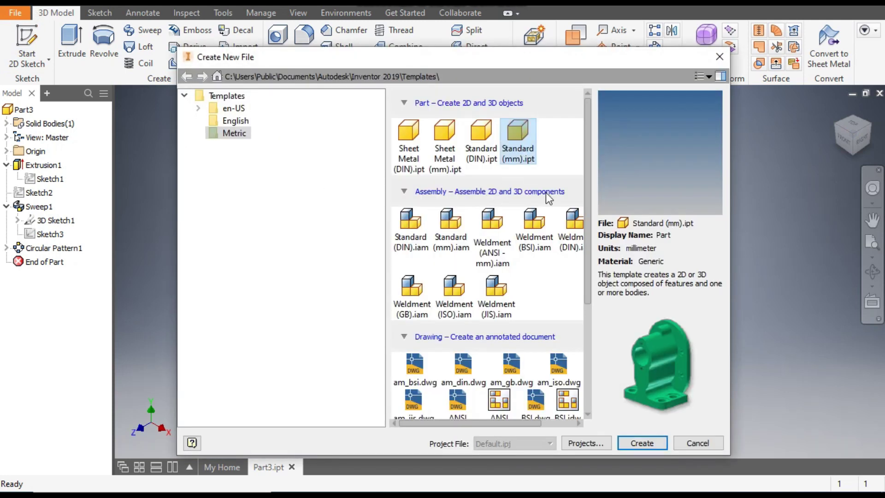
{"action": "left_click", "coordinate": [640, 443]}
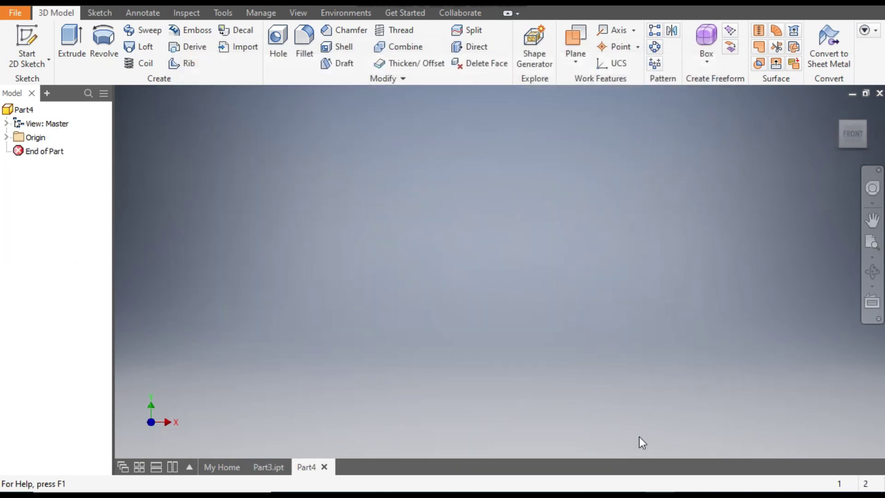
Sketch on the XY plane and draw a 115 mm diameter circle at the origin.
{"action": "left_click", "coordinate": [27, 41]}
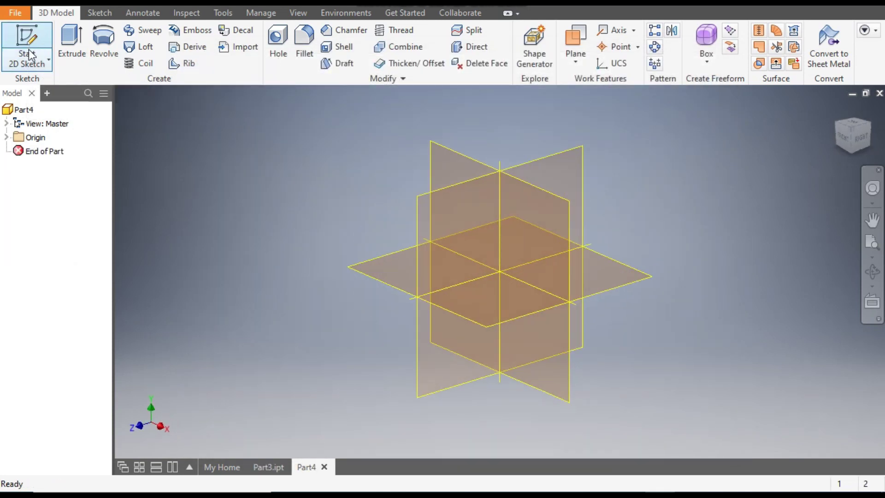
{"action": "left_click", "coordinate": [451, 157]}
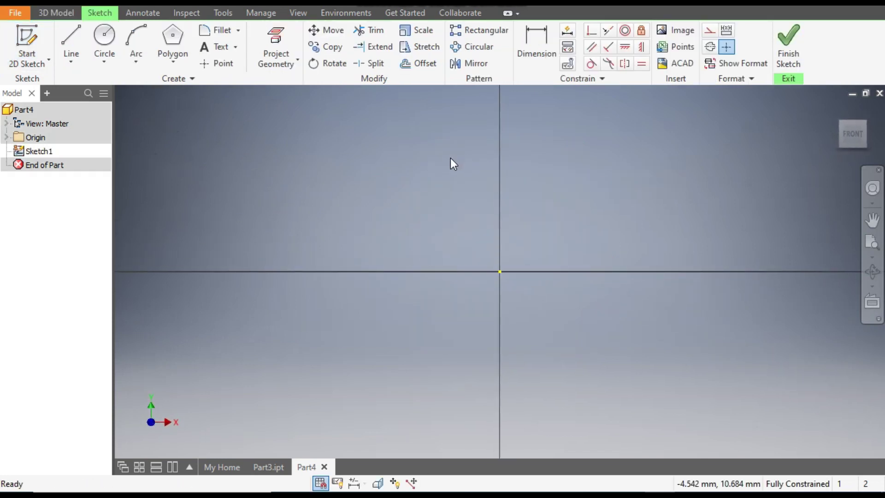
{"action": "left_click", "coordinate": [103, 39]}
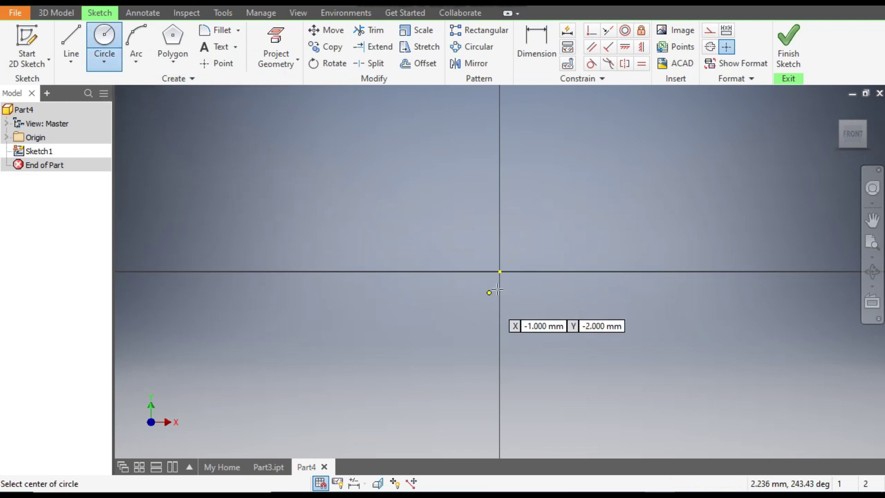
{"action": "left_click", "coordinate": [499, 271]}
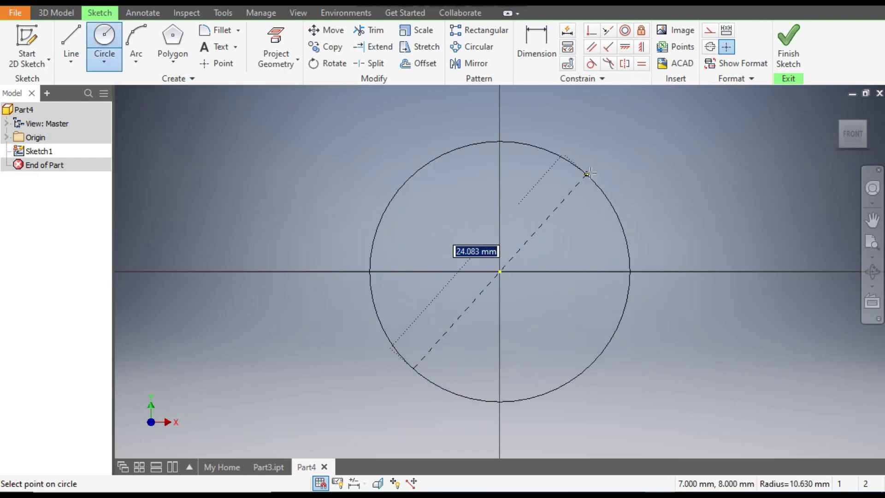
{"action": "type", "text": "115"}
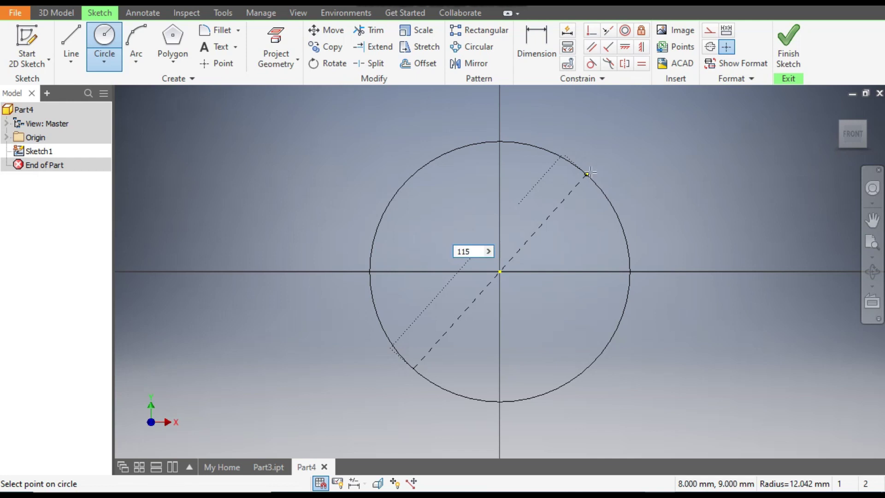
{"action": "key", "text": "Return"}
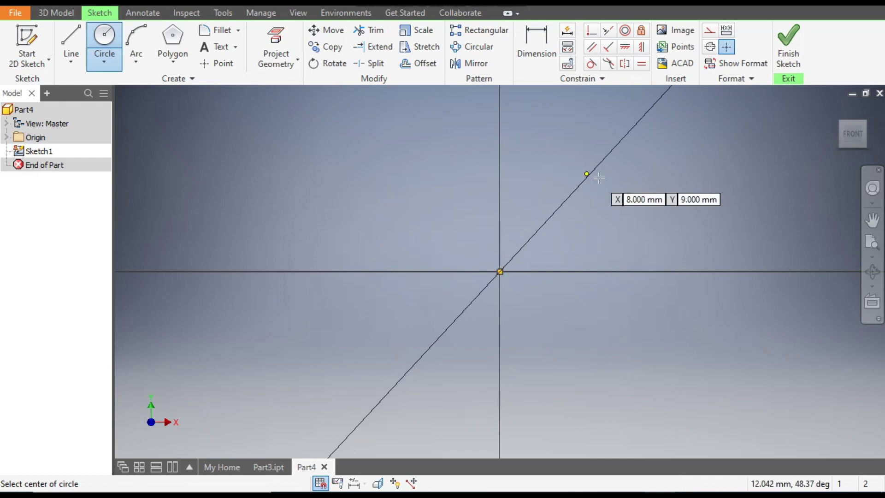
Add a concentric 50 mm circle at the origin and finish the sketch.
{"action": "scroll", "coordinate": [595, 180], "scroll_direction": "down", "scroll_amount": 5}
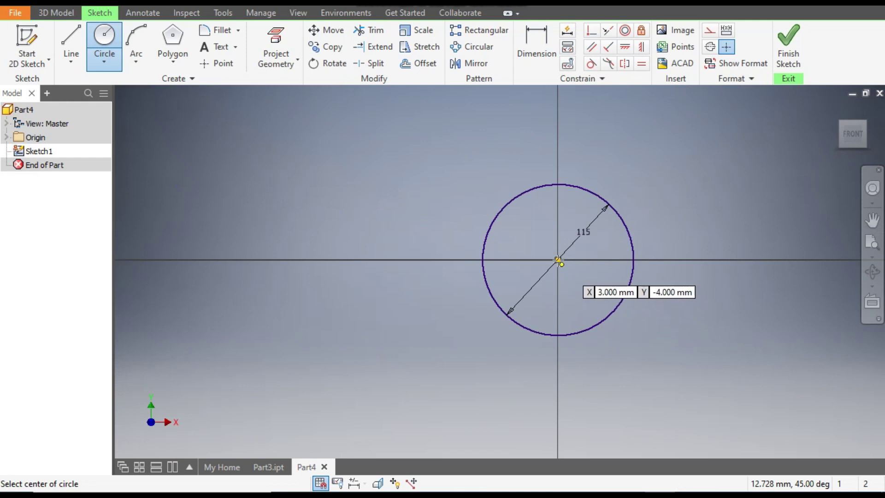
{"action": "left_click", "coordinate": [557, 260]}
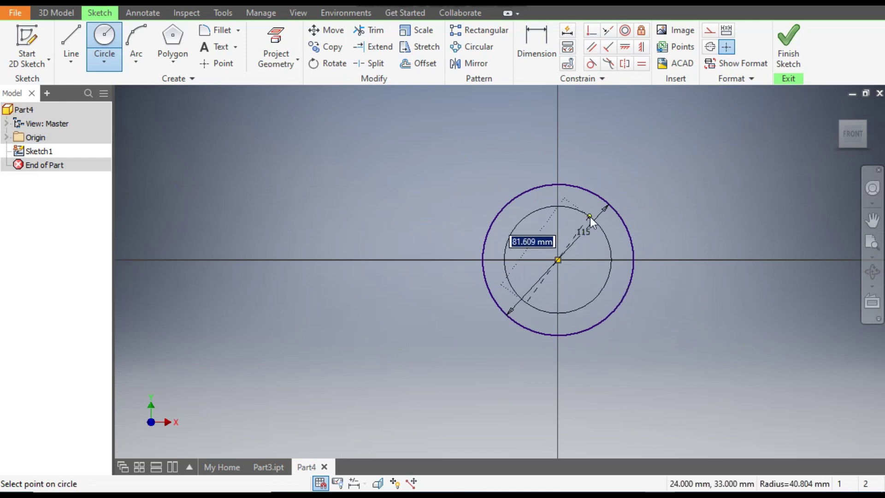
{"action": "type", "text": "50"}
{"action": "key", "text": "Return"}
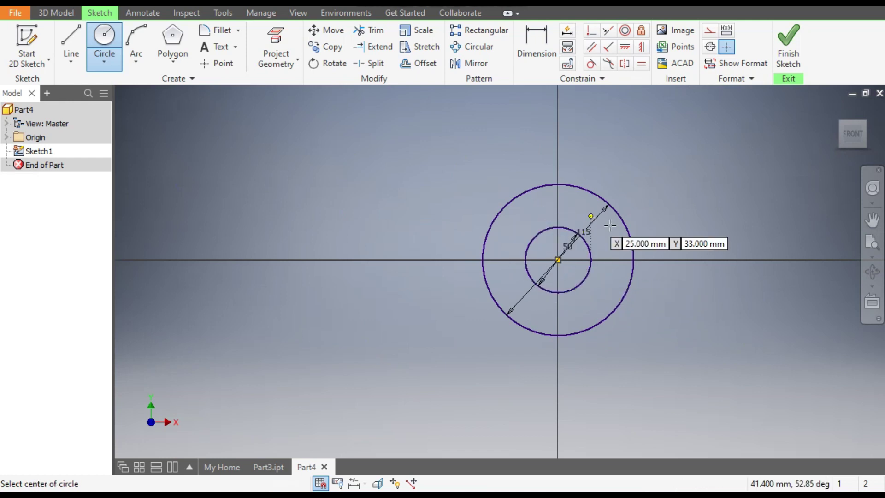
{"action": "left_click", "coordinate": [796, 38]}
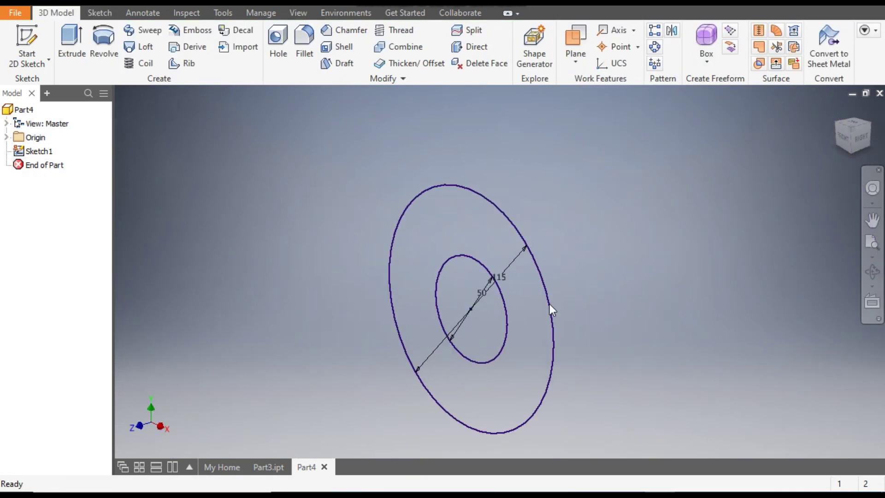
Extrude the ring between the 115 and 50 mm circles 100 mm, symmetric, as Extrusion1.
{"action": "left_click", "coordinate": [80, 56]}
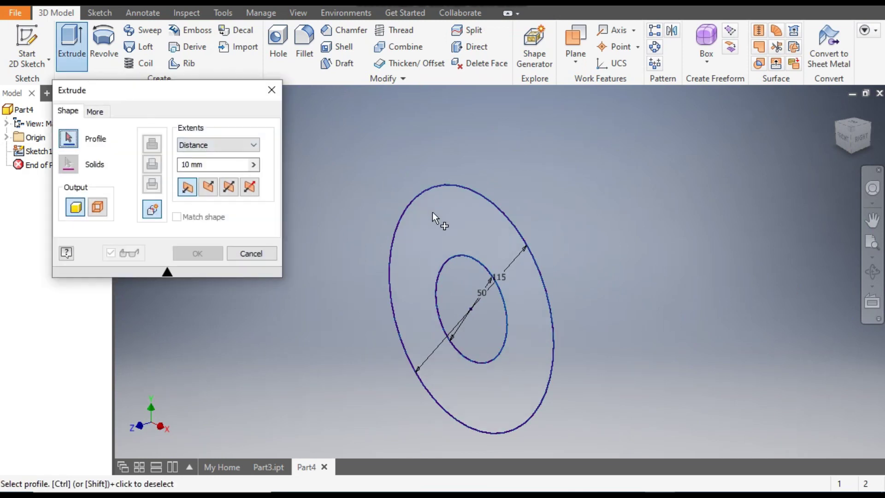
{"action": "left_click", "coordinate": [433, 213]}
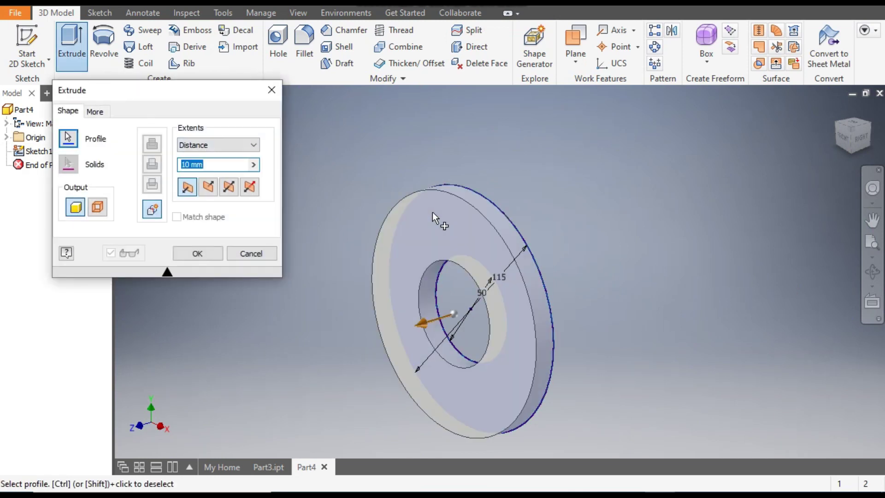
{"action": "type", "text": "100"}
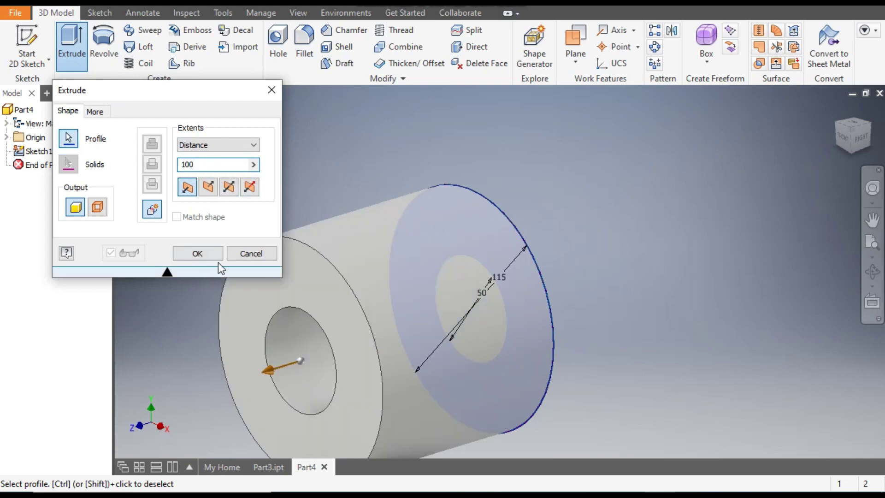
{"action": "left_click", "coordinate": [230, 190]}
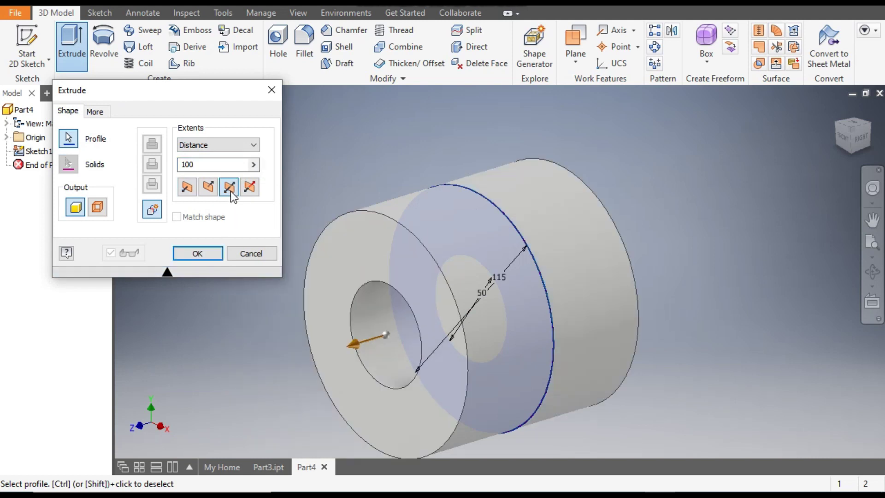
{"action": "left_click", "coordinate": [207, 253]}
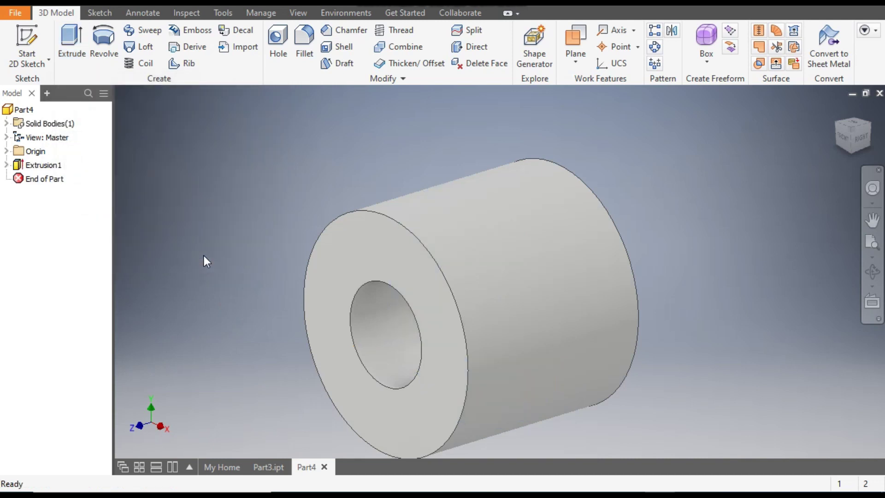
Create Sketch2 on the cylinder's front face with its outer circular edge projected.
{"action": "left_click", "coordinate": [365, 236]}
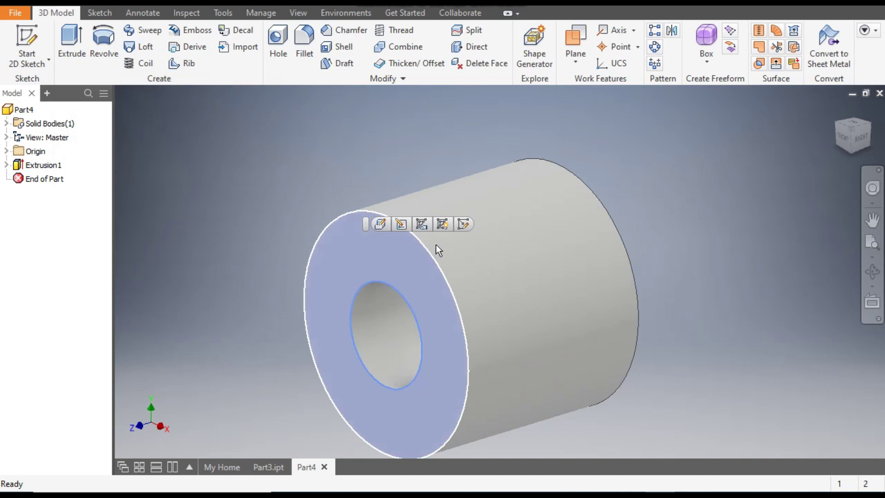
{"action": "left_click", "coordinate": [463, 224]}
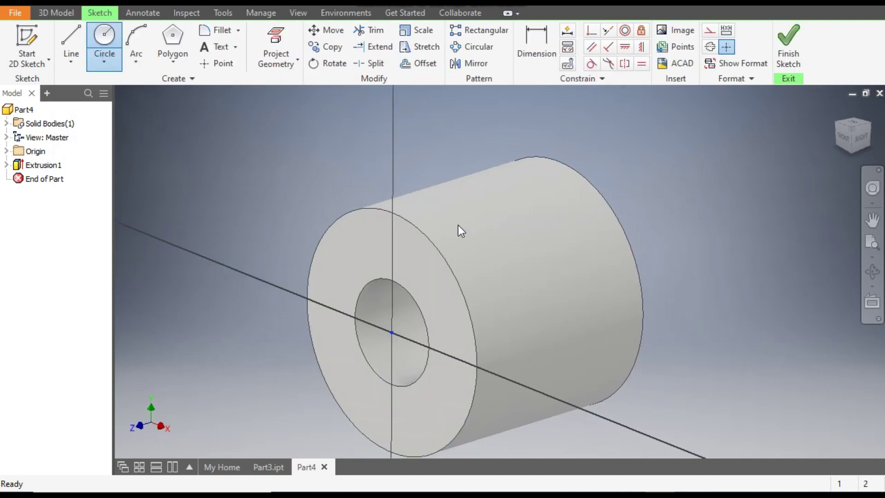
{"action": "left_click", "coordinate": [554, 159]}
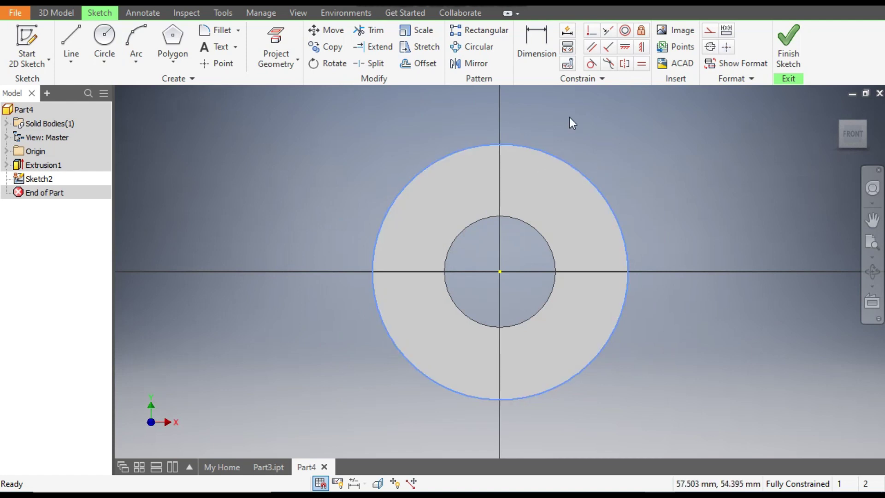
{"action": "left_click", "coordinate": [286, 42]}
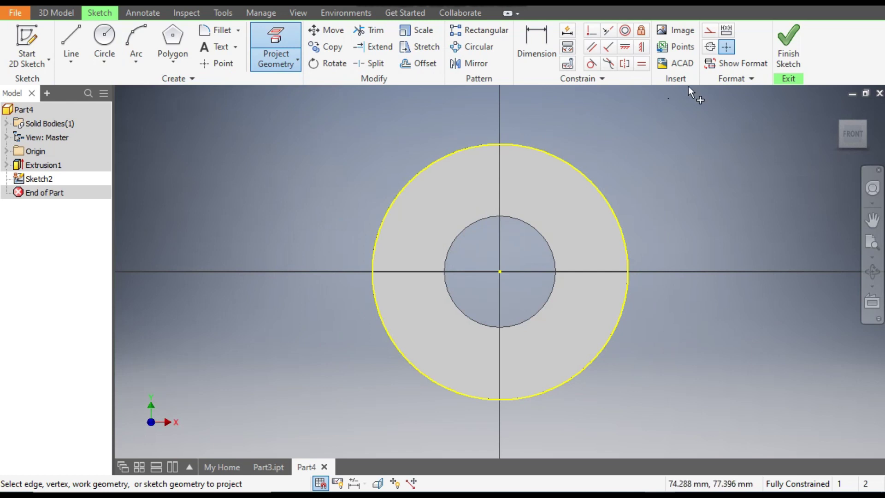
{"action": "left_click", "coordinate": [787, 43]}
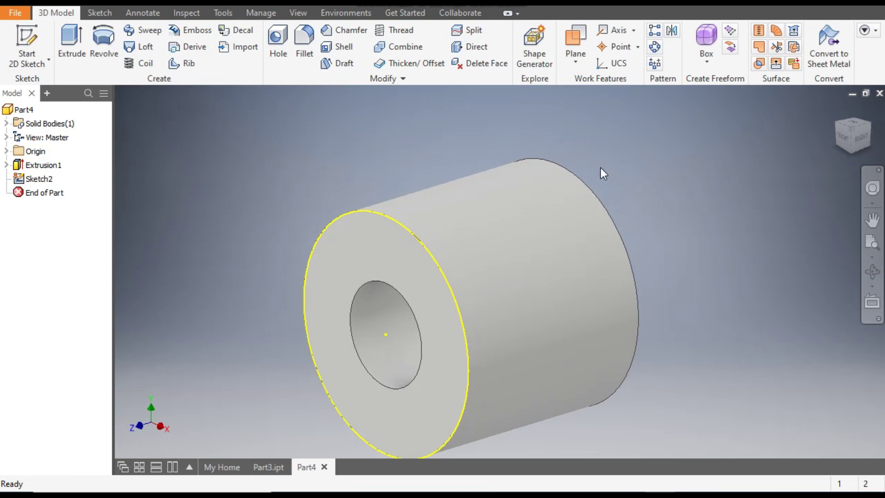
In a new 3D sketch, define the helix axis from the hole centre to the cylinder's top edge.
{"action": "left_click", "coordinate": [30, 62]}
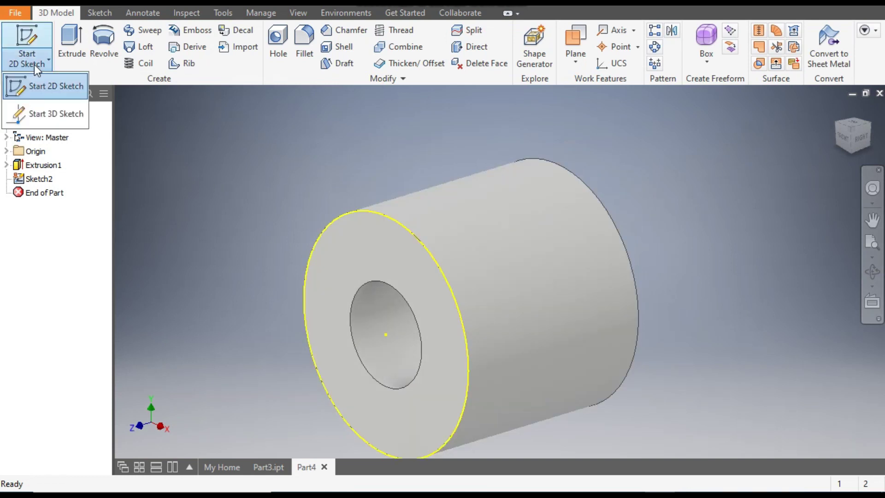
{"action": "left_click", "coordinate": [49, 114]}
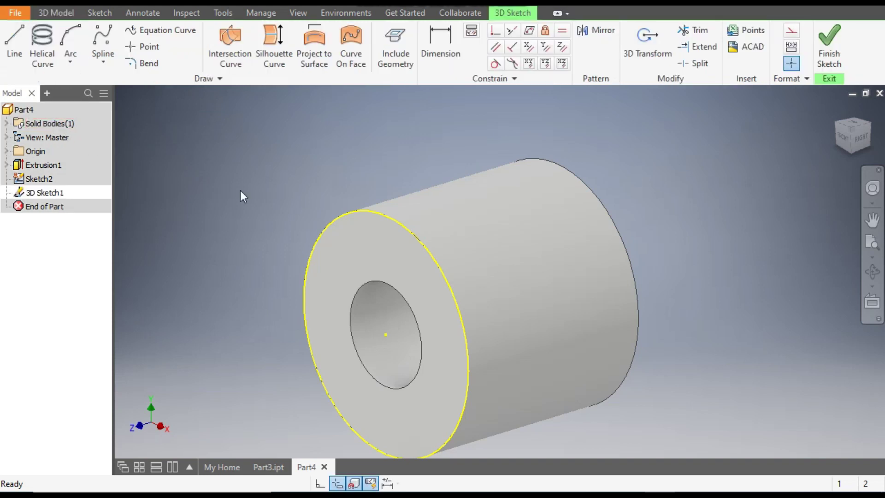
{"action": "left_click", "coordinate": [41, 43]}
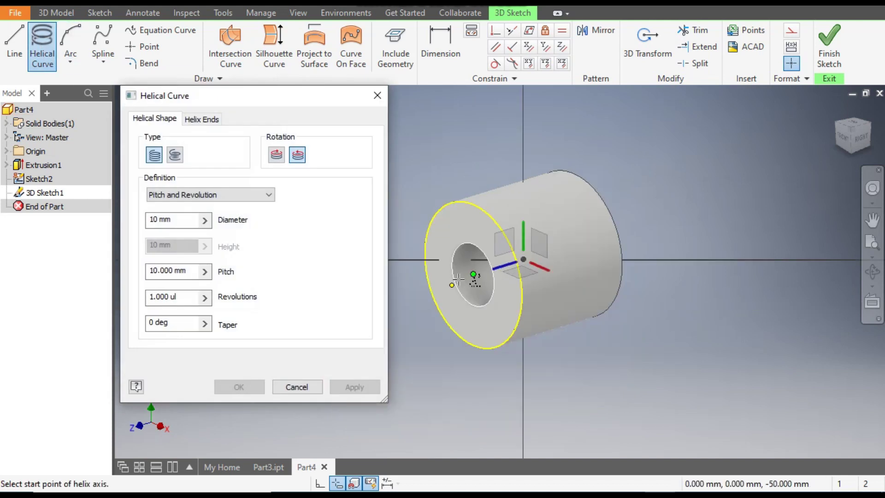
{"action": "left_click", "coordinate": [473, 275]}
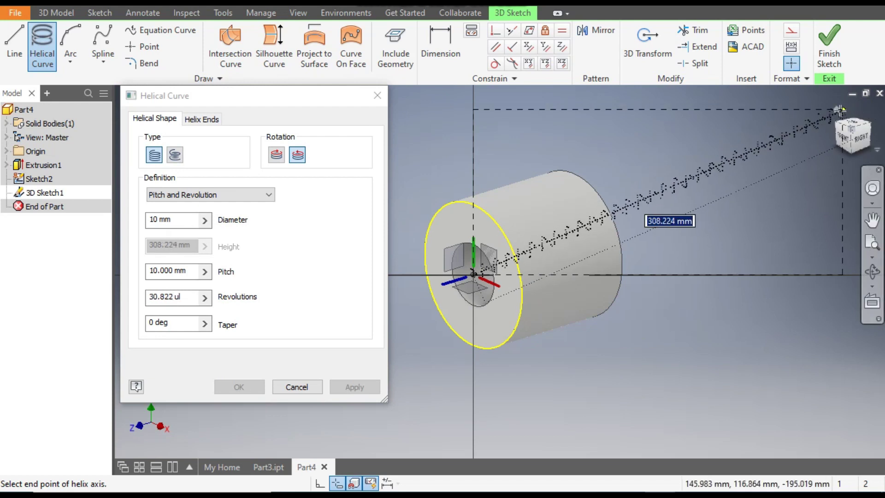
{"action": "left_click", "coordinate": [844, 137]}
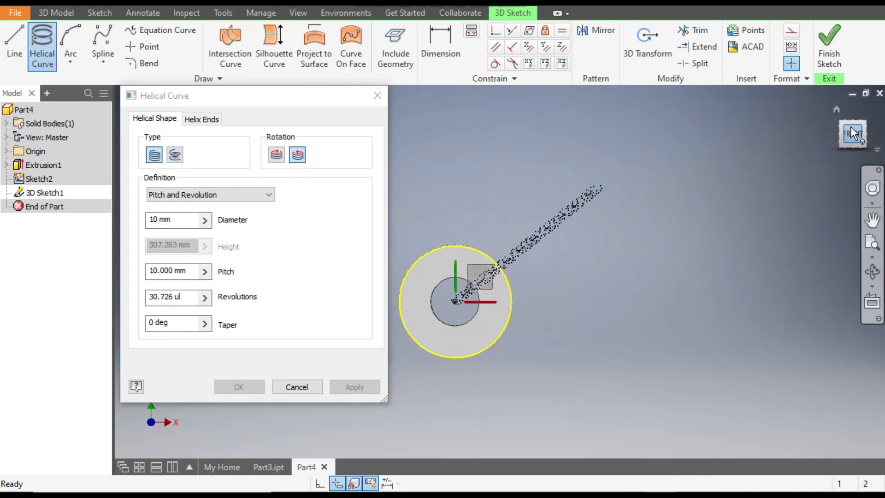
{"action": "left_click", "coordinate": [853, 115]}
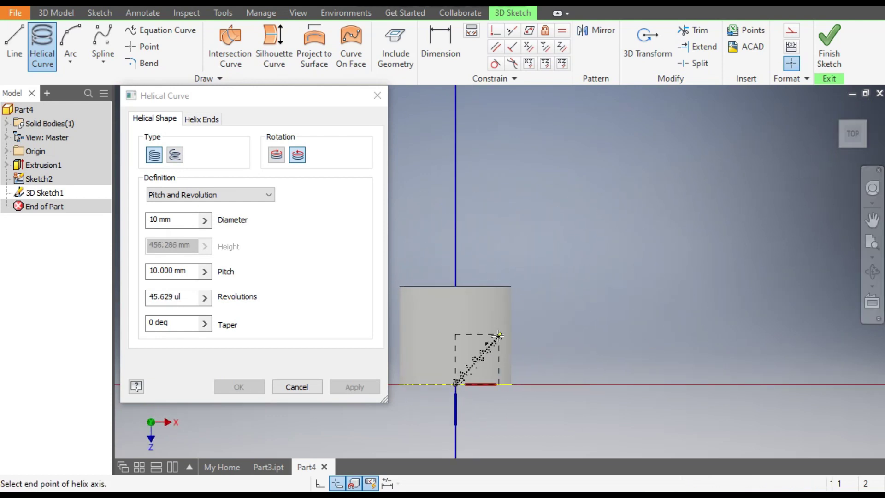
{"action": "middle_click_drag", "start_coordinate": [595, 329], "coordinate": [682, 337]}
{"action": "scroll", "coordinate": [682, 337], "scroll_direction": "up", "scroll_amount": 3}
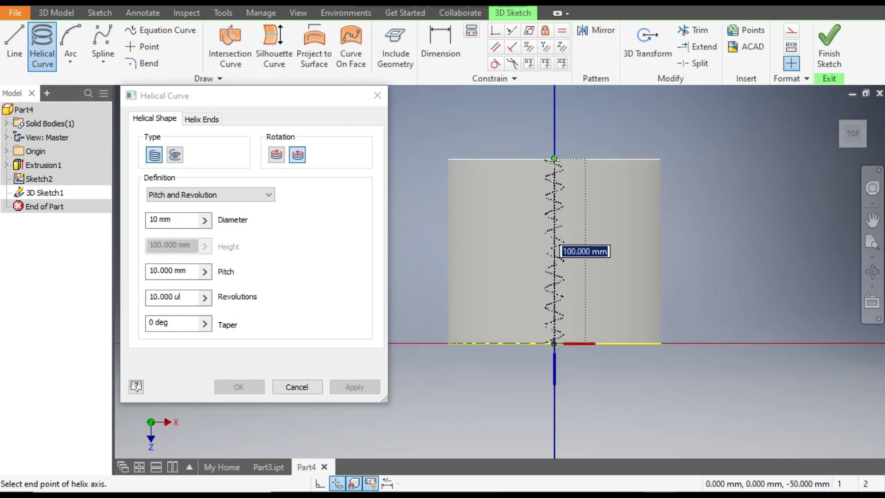
{"action": "left_click", "coordinate": [555, 160]}
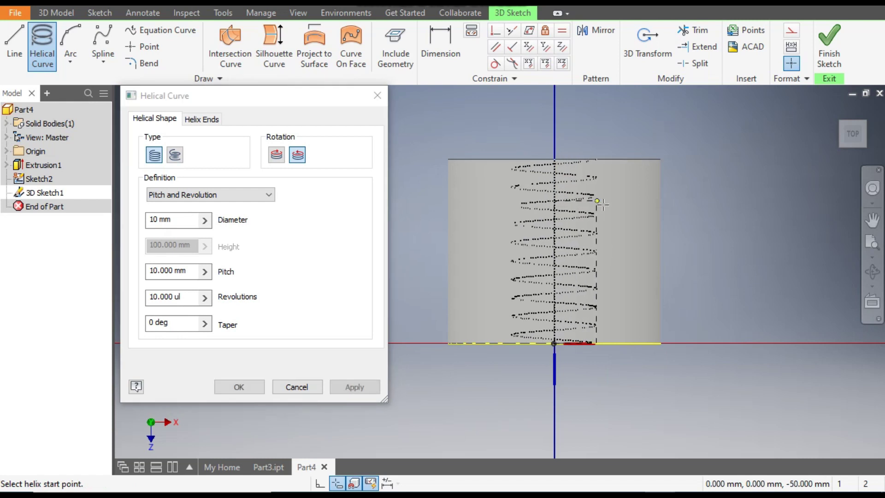
Define the helix by Pitch and Height with diameter 115 mm and pitch 1570 mm.
{"action": "left_click", "coordinate": [253, 195]}
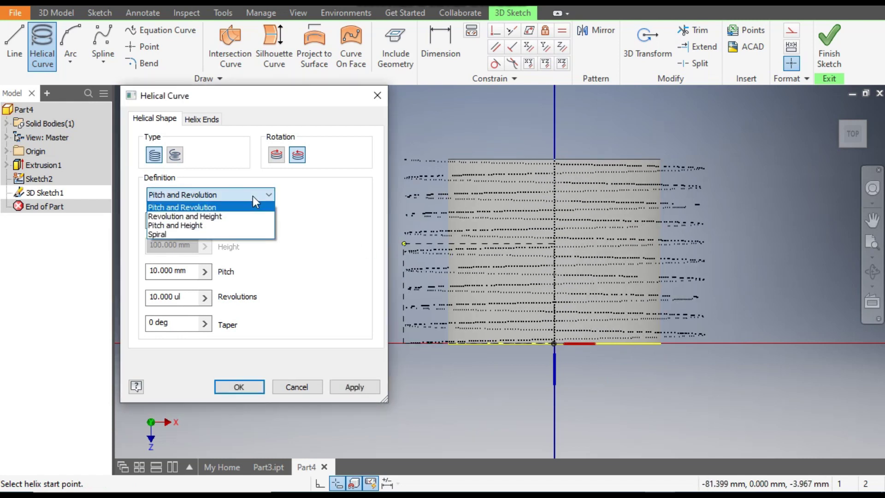
{"action": "left_click", "coordinate": [221, 226]}
{"action": "left_click", "coordinate": [193, 220]}
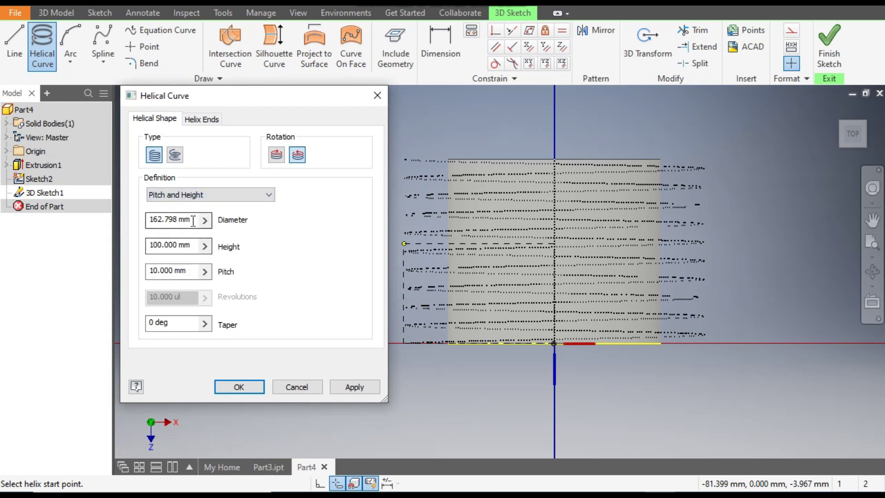
{"action": "type", "text": "115"}
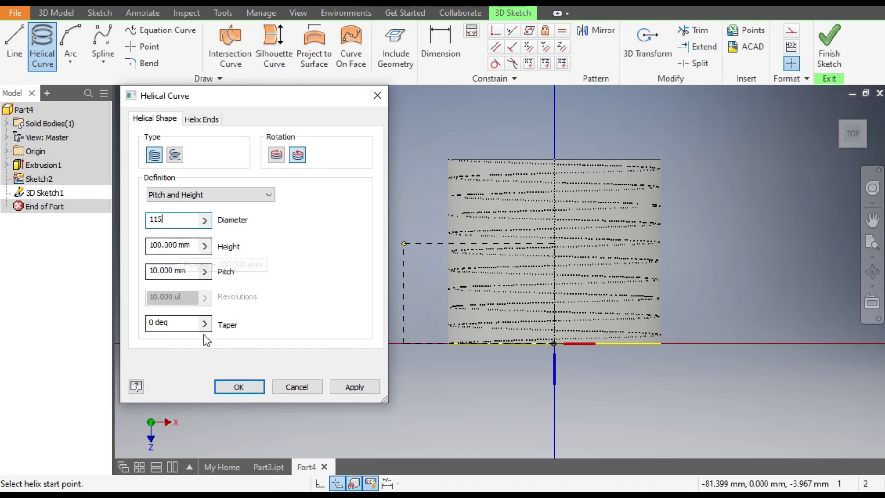
{"action": "left_click", "coordinate": [184, 271]}
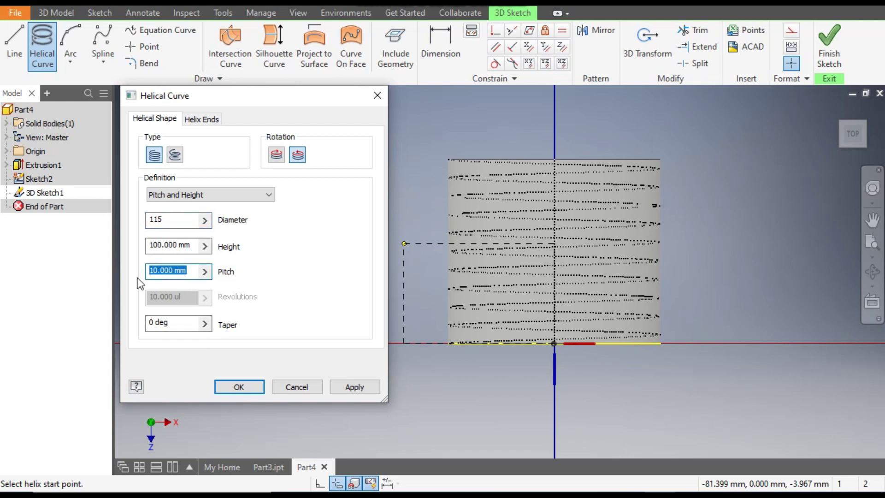
{"action": "type", "text": "1570"}
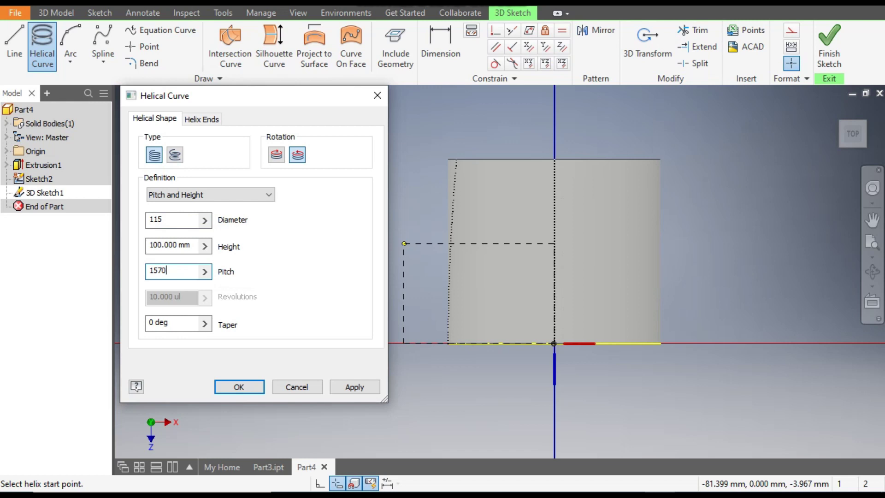
{"action": "left_click", "coordinate": [244, 387]}
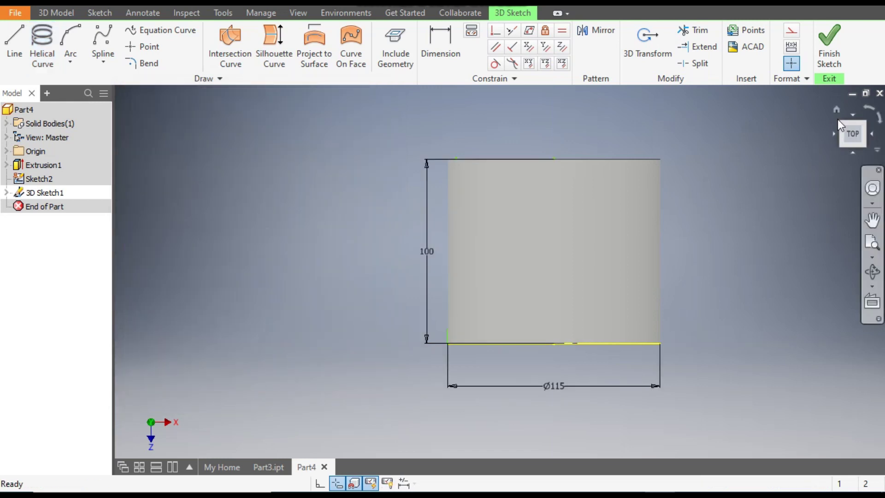
Inspect the helix from Home, Right, Bottom, Left and Front views, then finish 3D Sketch1.
{"action": "left_click", "coordinate": [837, 111]}
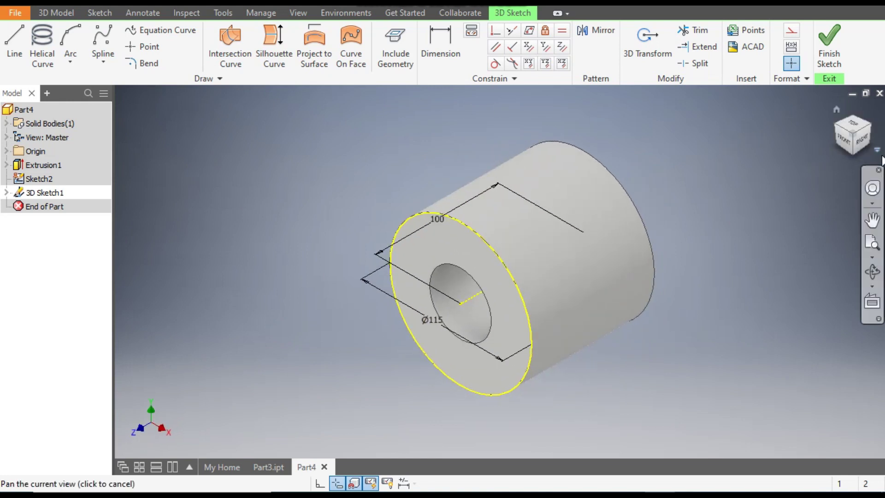
{"action": "left_click", "coordinate": [869, 145]}
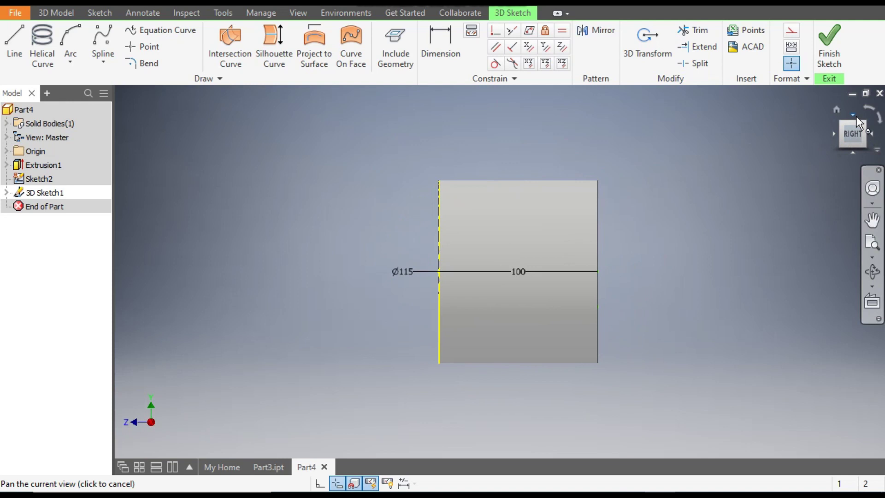
{"action": "left_click", "coordinate": [854, 150]}
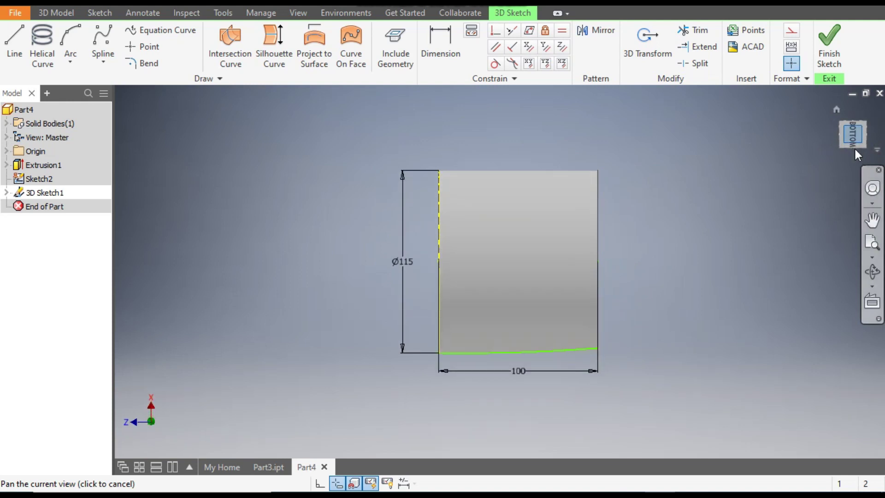
{"action": "left_click", "coordinate": [849, 155]}
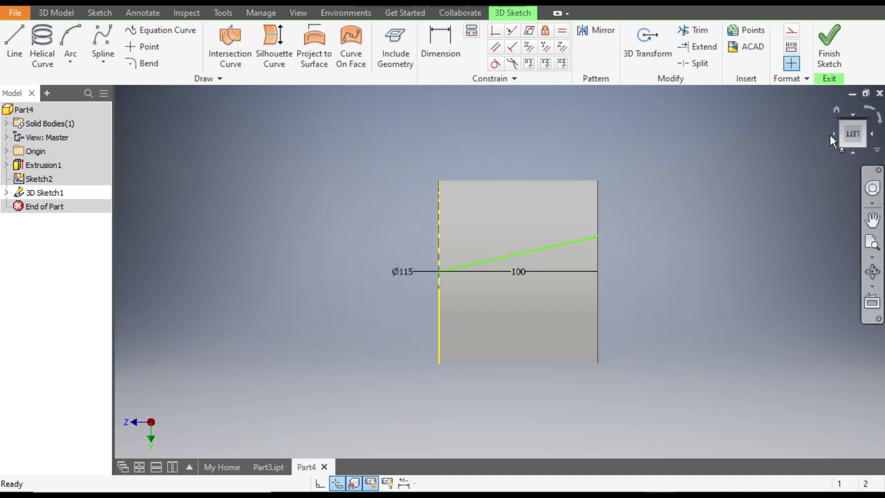
{"action": "left_click", "coordinate": [831, 135]}
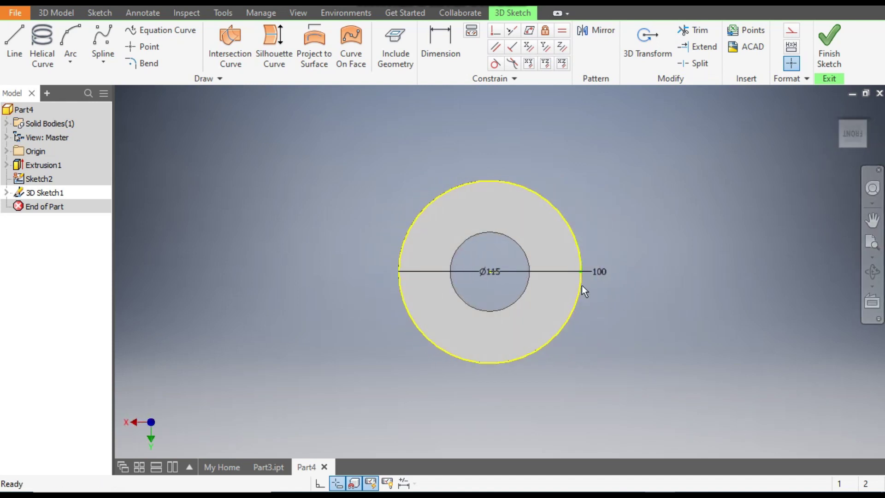
{"action": "scroll", "coordinate": [583, 281], "scroll_direction": "up", "scroll_amount": 5}
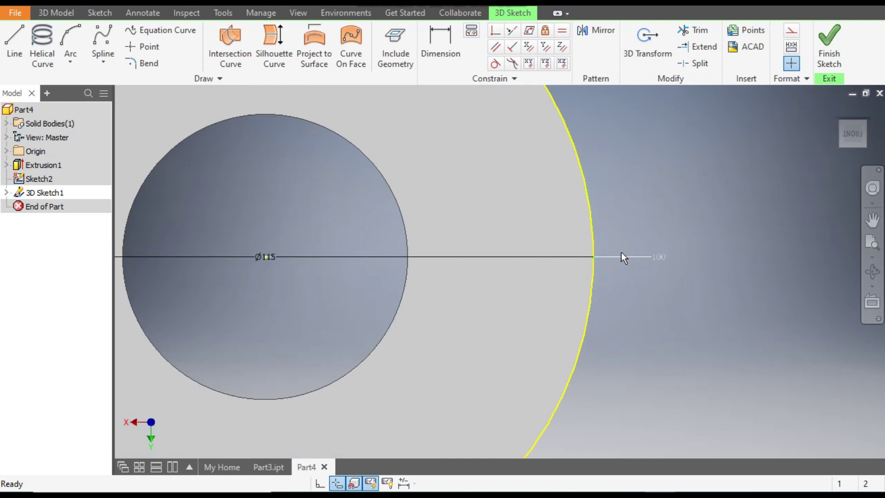
{"action": "key", "text": "F5"}
{"action": "key", "text": "F5"}
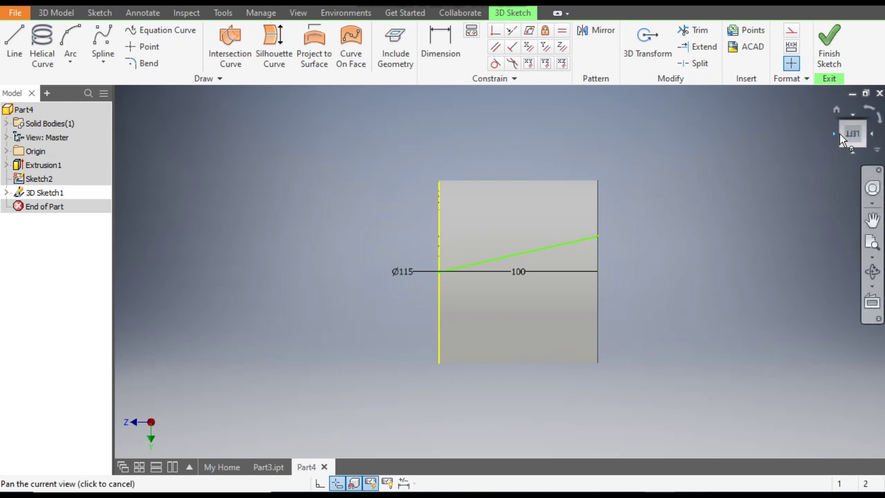
{"action": "left_click", "coordinate": [837, 135]}
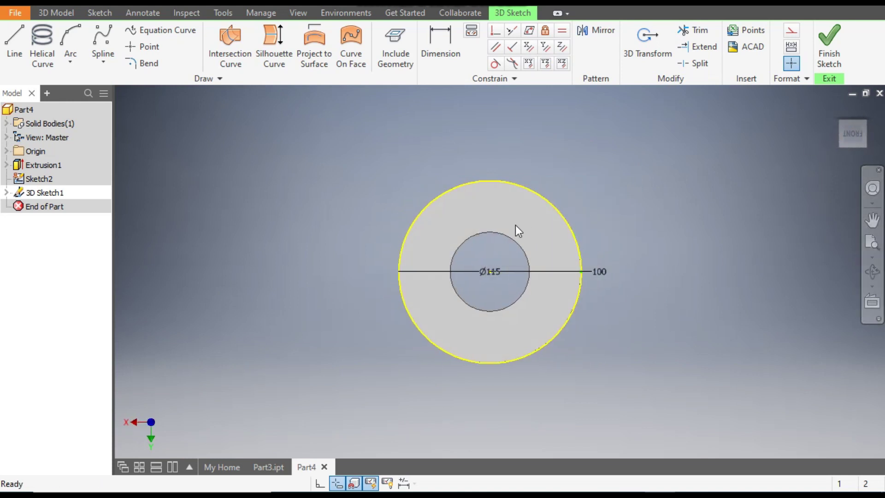
{"action": "left_click", "coordinate": [830, 51]}
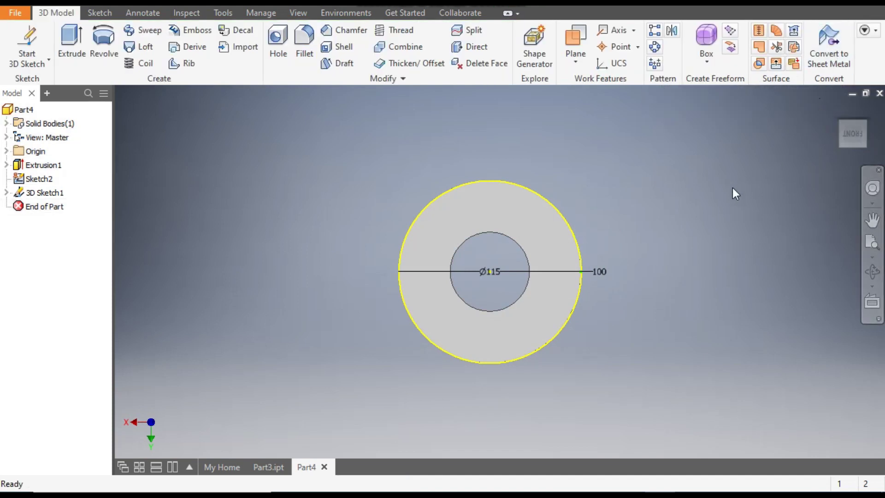
Create Sketch3 on the cylinder's front ring face and project the outer circular edge.
{"action": "left_click", "coordinate": [510, 212]}
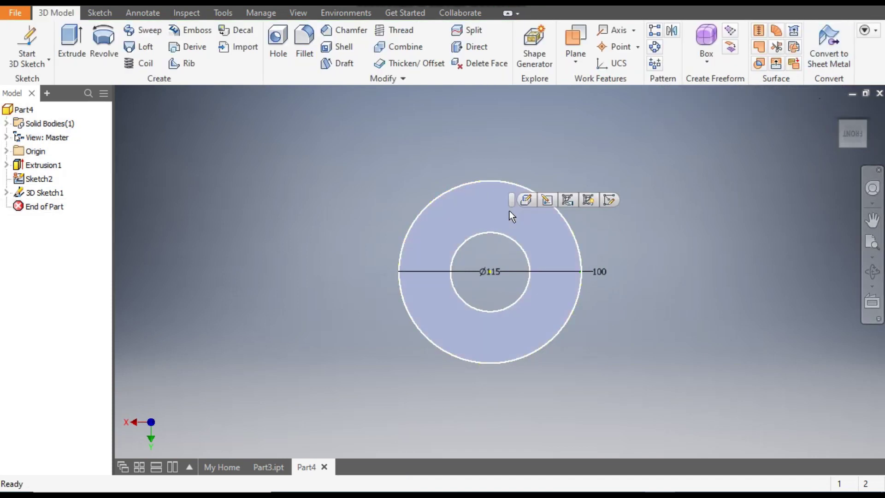
{"action": "left_click", "coordinate": [610, 199]}
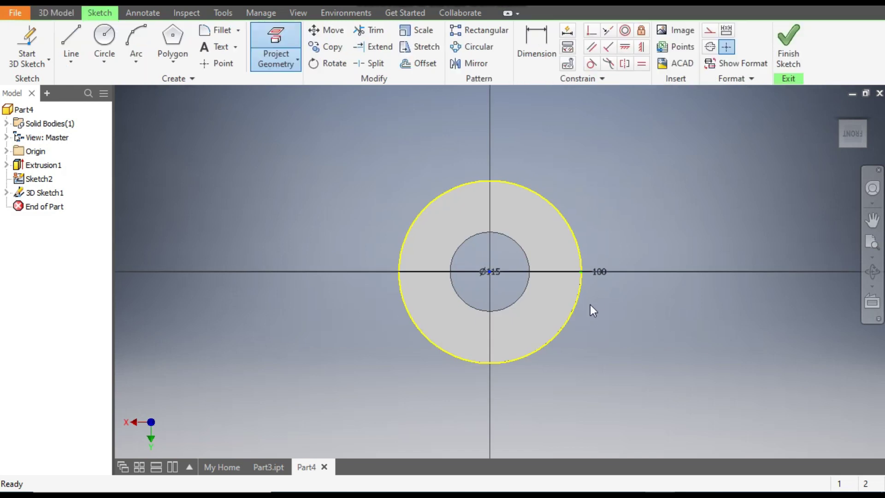
{"action": "scroll", "coordinate": [590, 283], "scroll_direction": "up", "scroll_amount": 3}
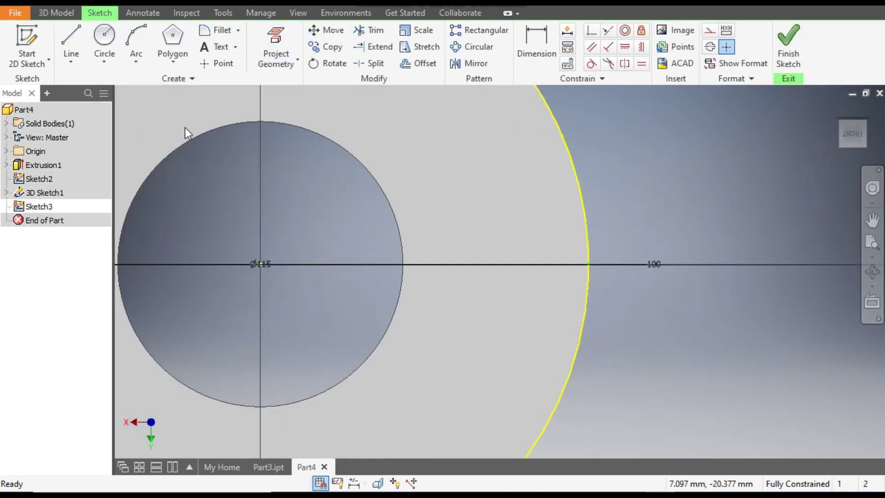
{"action": "left_click", "coordinate": [581, 181]}
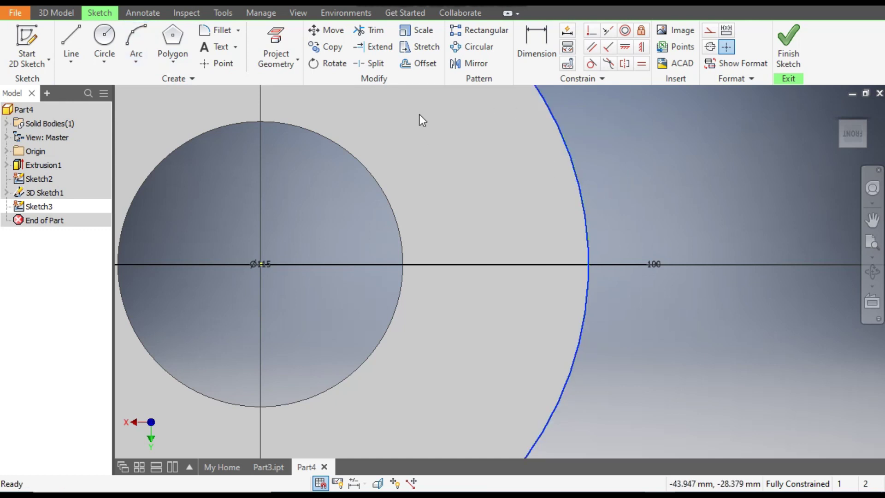
{"action": "left_click", "coordinate": [286, 41]}
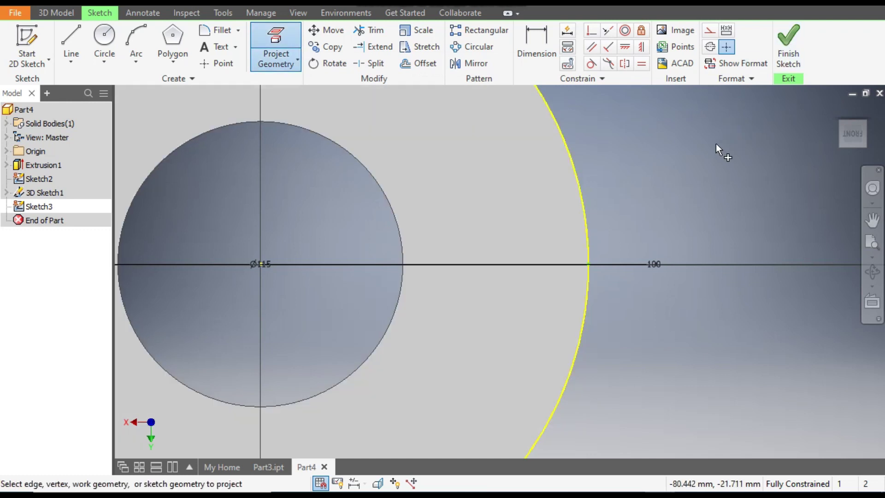
Draw two connected tooth-profile arcs, the second ending on the outer circle.
{"action": "left_click", "coordinate": [137, 36]}
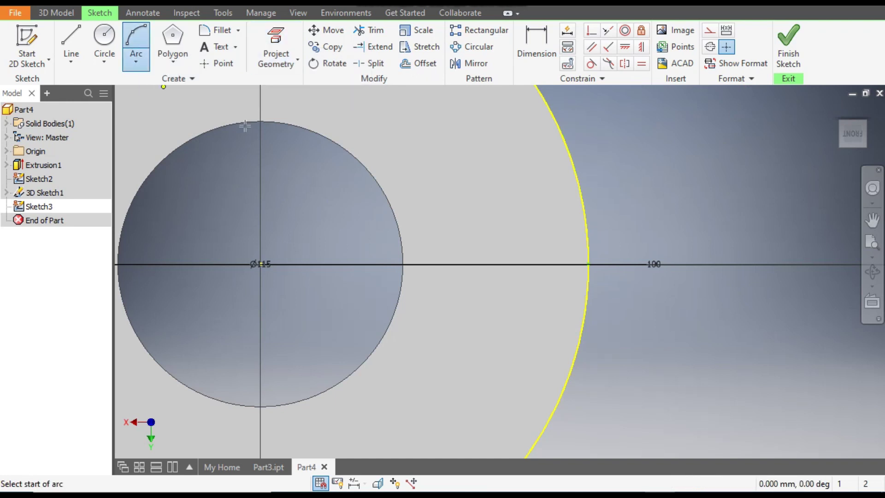
{"action": "left_click", "coordinate": [471, 250]}
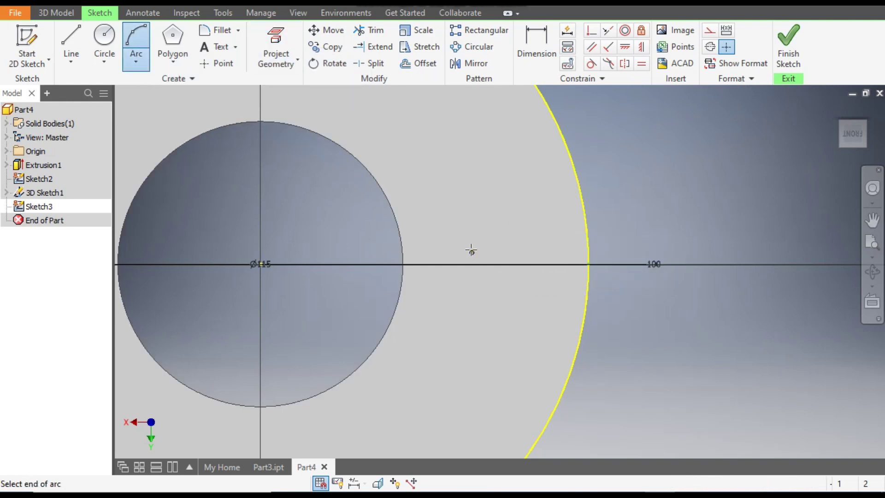
{"action": "left_click", "coordinate": [495, 228]}
{"action": "left_click", "coordinate": [479, 231]}
{"action": "left_click", "coordinate": [501, 225]}
{"action": "left_click", "coordinate": [582, 197]}
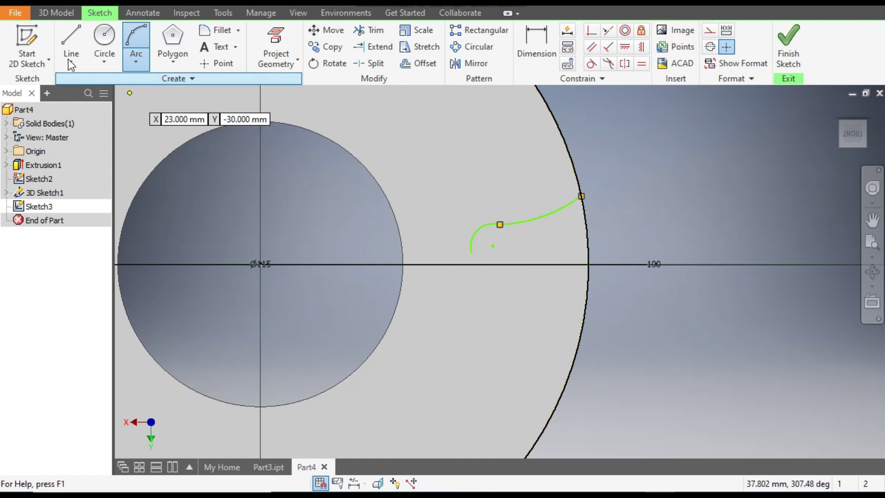
Draw a short vertical line down from the small arc's end.
{"action": "left_click", "coordinate": [73, 35]}
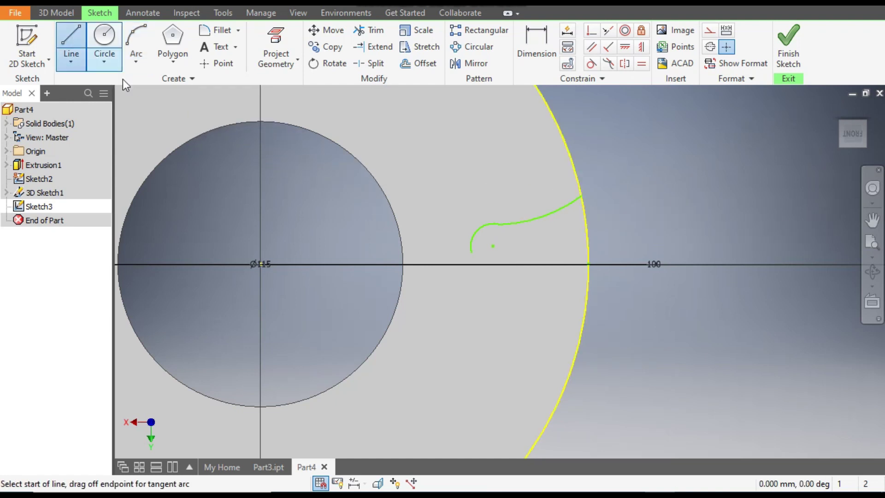
{"action": "left_click", "coordinate": [472, 252]}
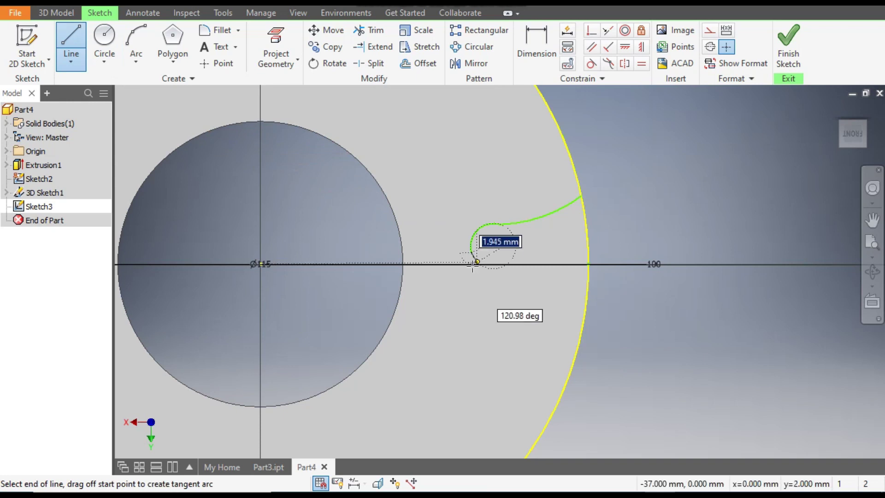
{"action": "scroll", "coordinate": [471, 265], "scroll_direction": "up", "scroll_amount": 8}
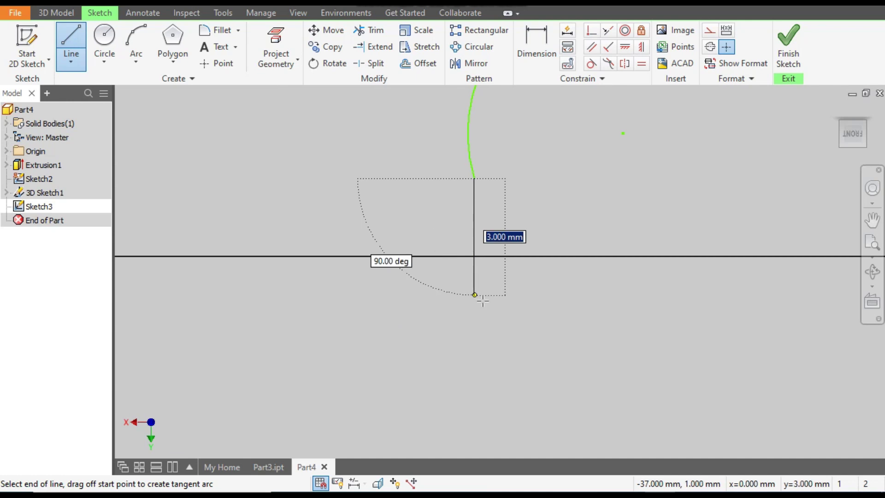
{"action": "left_click", "coordinate": [475, 333]}
{"action": "scroll", "coordinate": [544, 316], "scroll_direction": "down", "scroll_amount": 2}
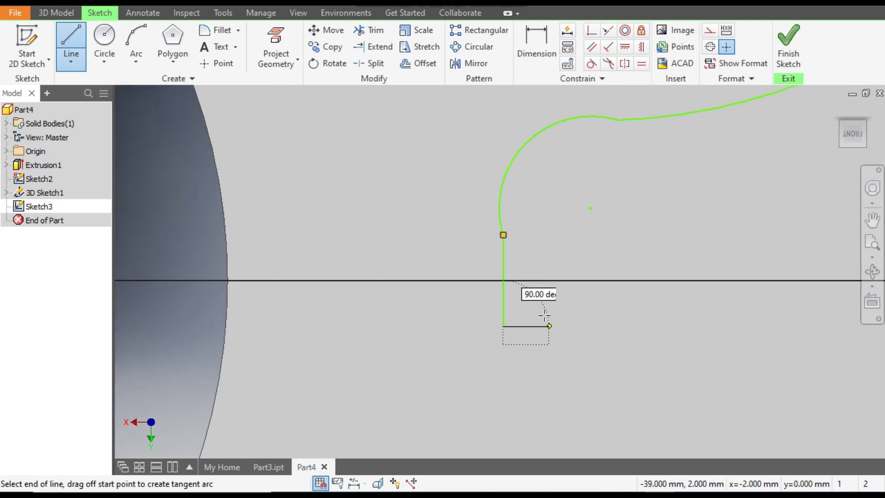
{"action": "key", "text": "Escape"}
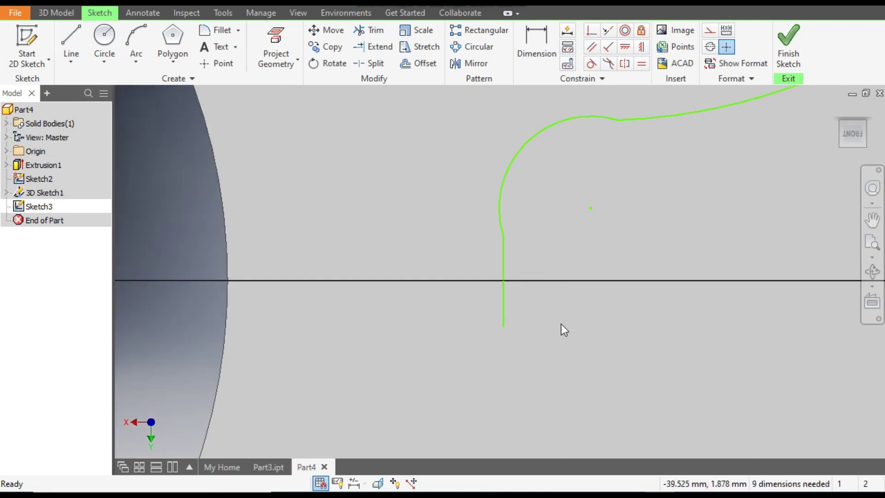
Draw a line along the axis from the outer circle to the profile's foot.
{"action": "scroll", "coordinate": [561, 323], "scroll_direction": "down", "scroll_amount": 5}
{"action": "middle_click_drag", "start_coordinate": [702, 383], "coordinate": [645, 371]}
{"action": "left_click", "coordinate": [68, 34]}
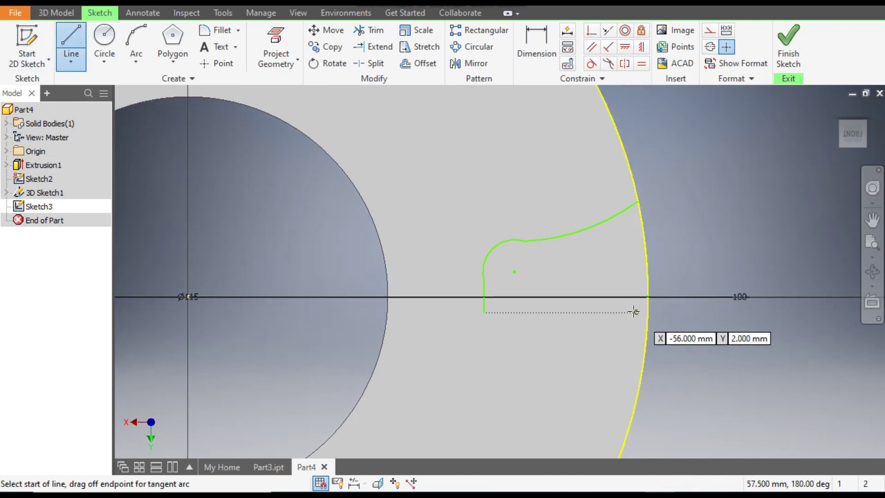
{"action": "left_click", "coordinate": [647, 296]}
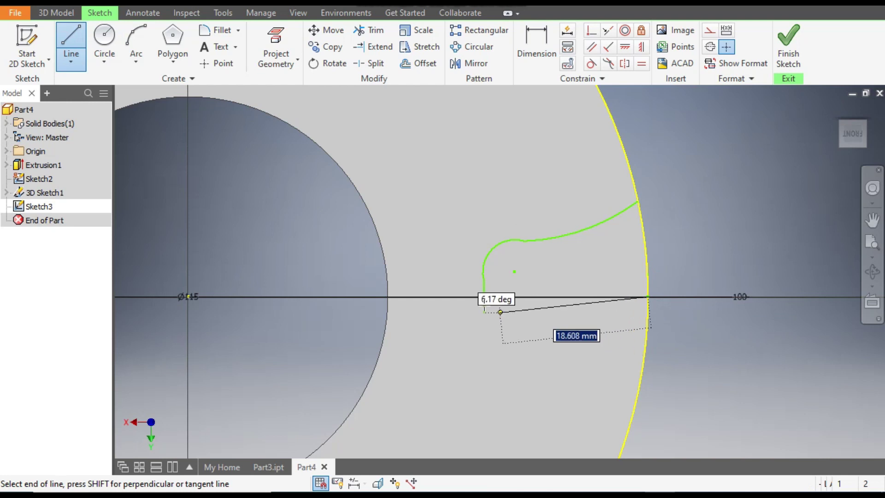
{"action": "double_click", "coordinate": [484, 296]}
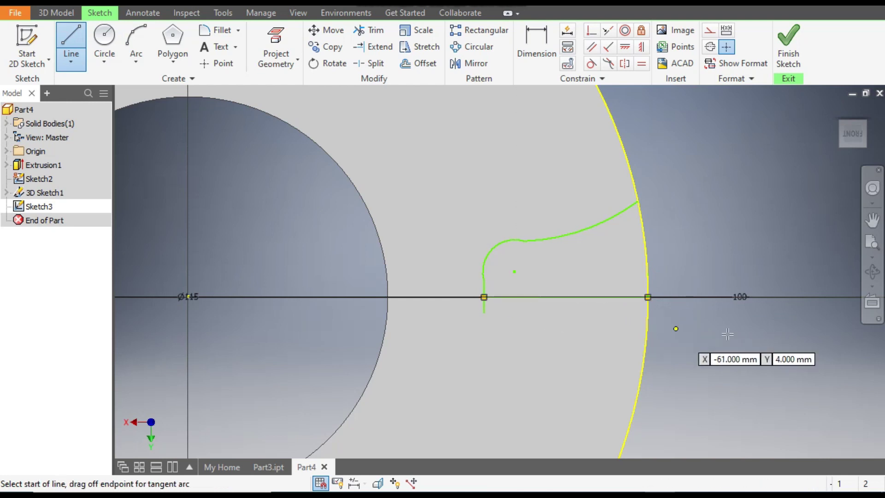
{"action": "key", "text": "Escape"}
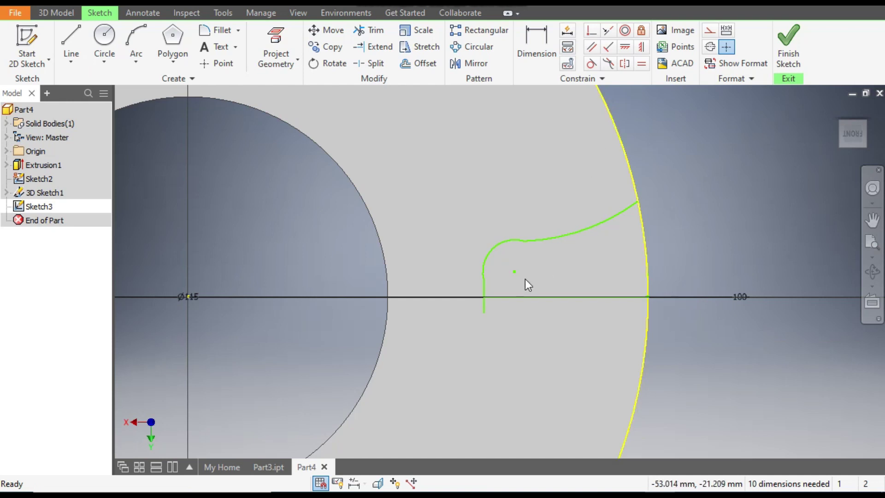
Trim the stub below the axis and convert the axis line to construction geometry.
{"action": "left_click", "coordinate": [366, 34]}
{"action": "left_click_drag", "start_coordinate": [509, 309], "coordinate": [470, 308]}
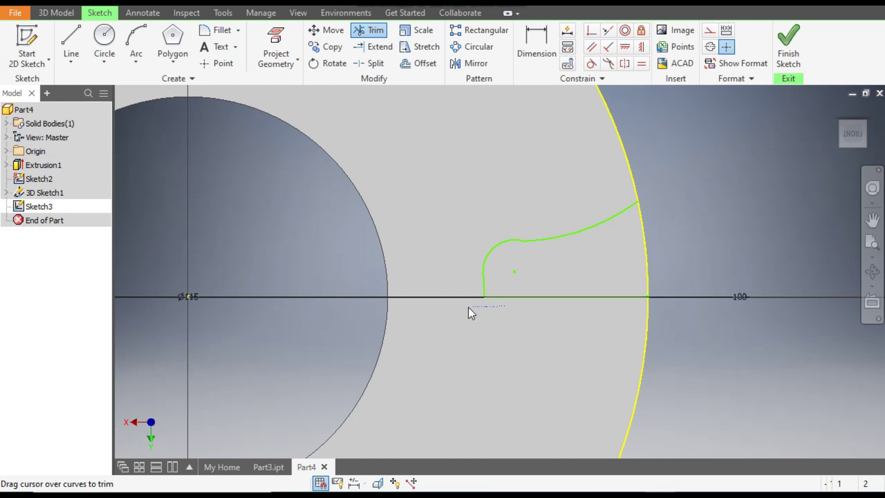
{"action": "key", "text": "Escape"}
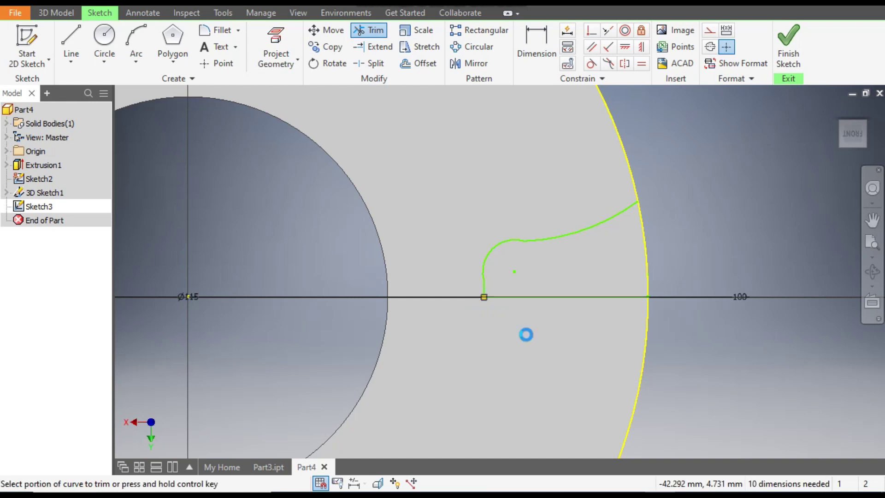
{"action": "left_click", "coordinate": [546, 297]}
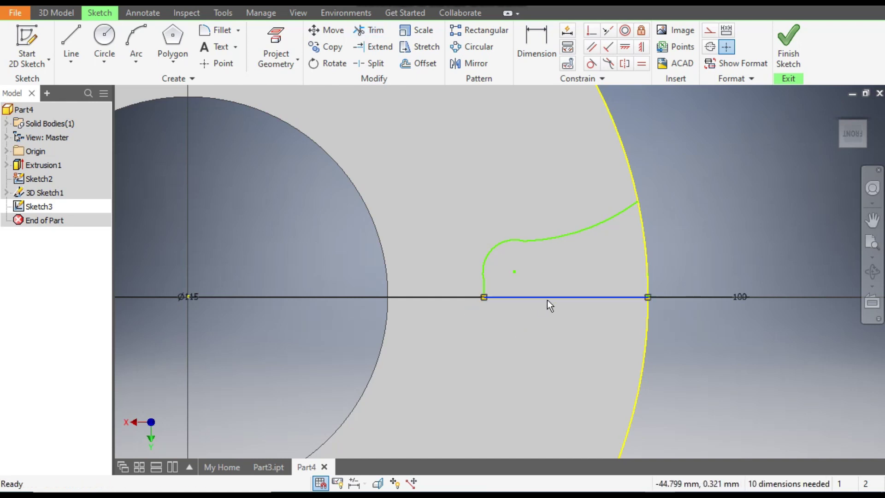
{"action": "left_click", "coordinate": [710, 30]}
{"action": "left_click", "coordinate": [700, 219]}
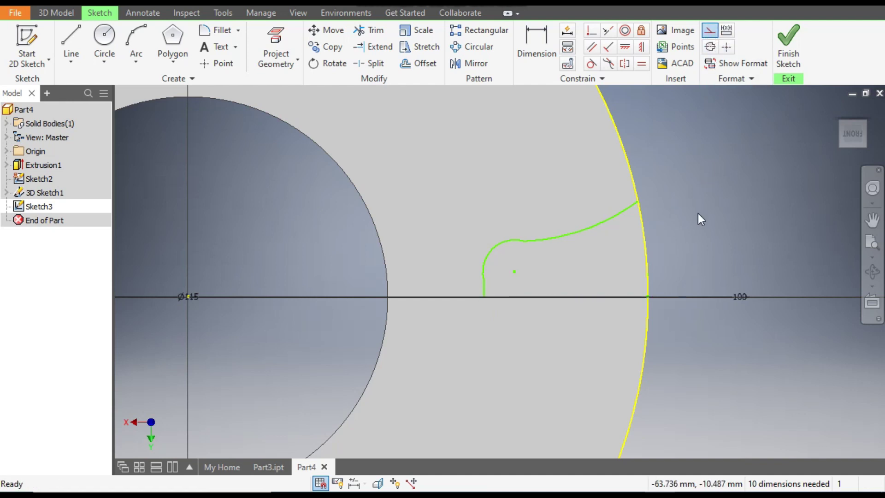
{"action": "mouse_move", "coordinate": [517, 297]}
{"action": "left_mouse_down"}
{"action": "mouse_move", "coordinate": [521, 278]}
{"action": "mouse_move", "coordinate": [525, 286]}
{"action": "left_mouse_up"}
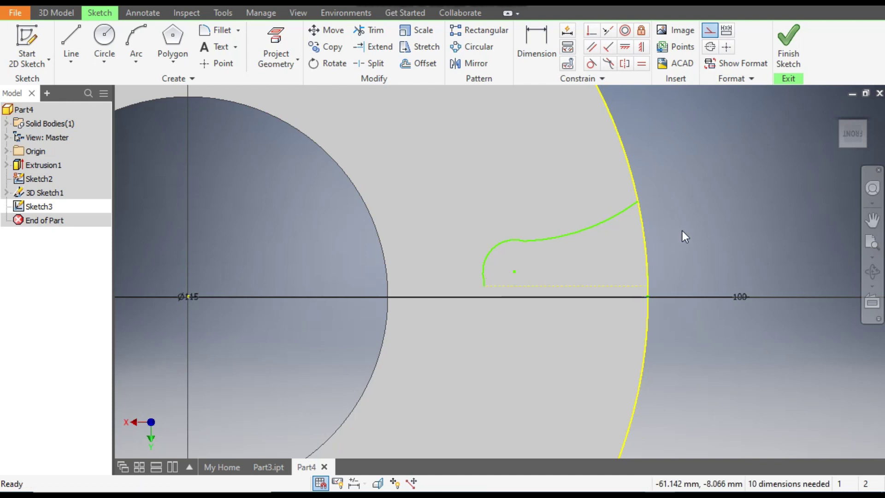
Constrain the profile's lower endpoint horizontally to the inner circle's centre.
{"action": "left_click", "coordinate": [624, 47]}
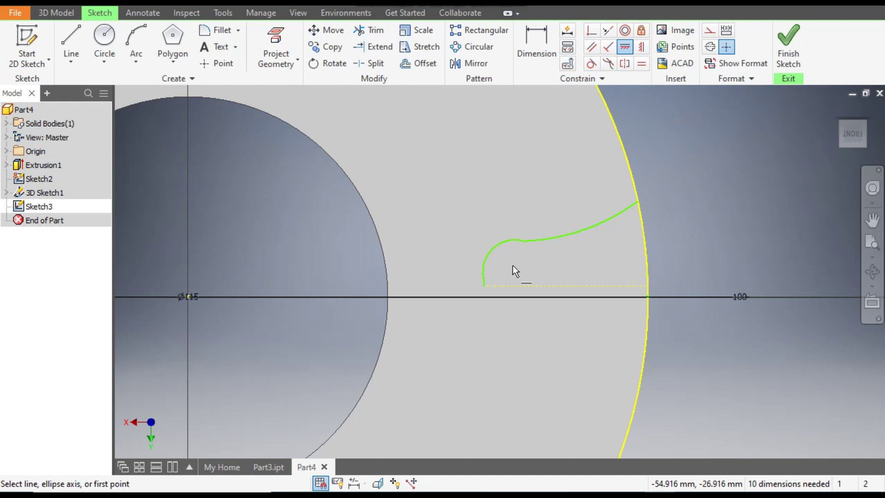
{"action": "left_click", "coordinate": [486, 286]}
{"action": "left_click", "coordinate": [189, 297]}
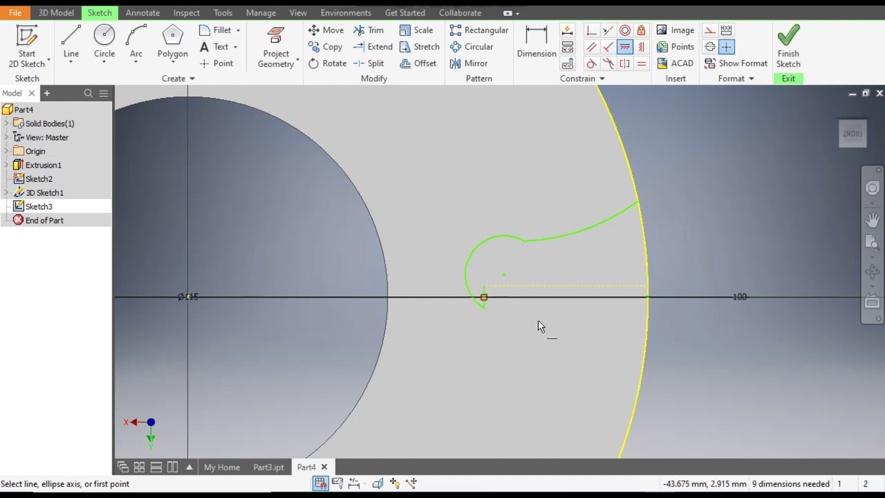
{"action": "key", "text": "Escape"}
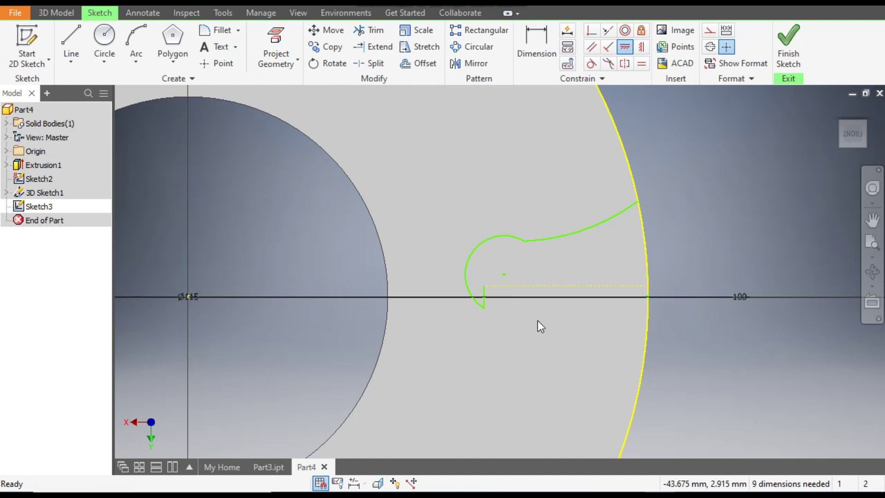
{"action": "key", "text": "ctrl+z"}
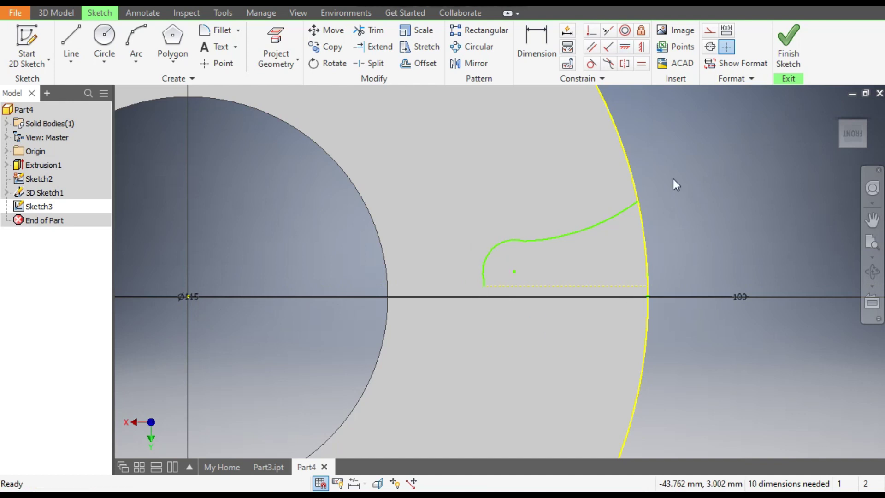
{"action": "left_click", "coordinate": [626, 48]}
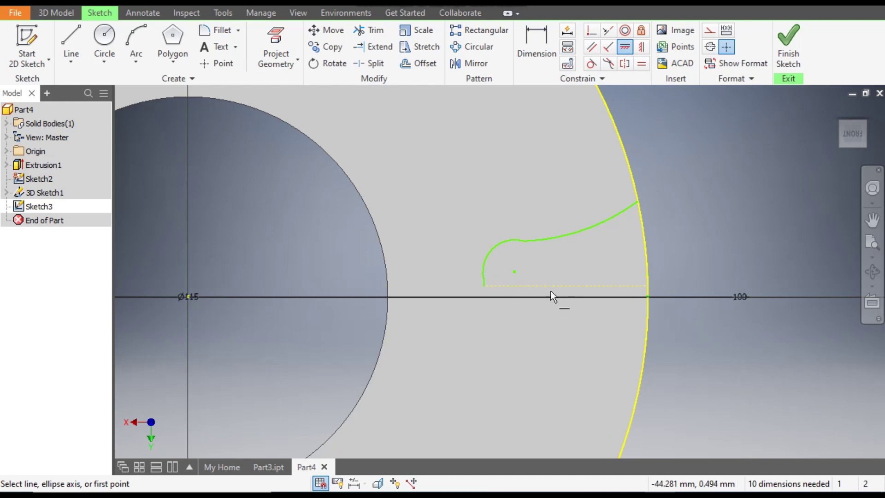
{"action": "left_click", "coordinate": [189, 297]}
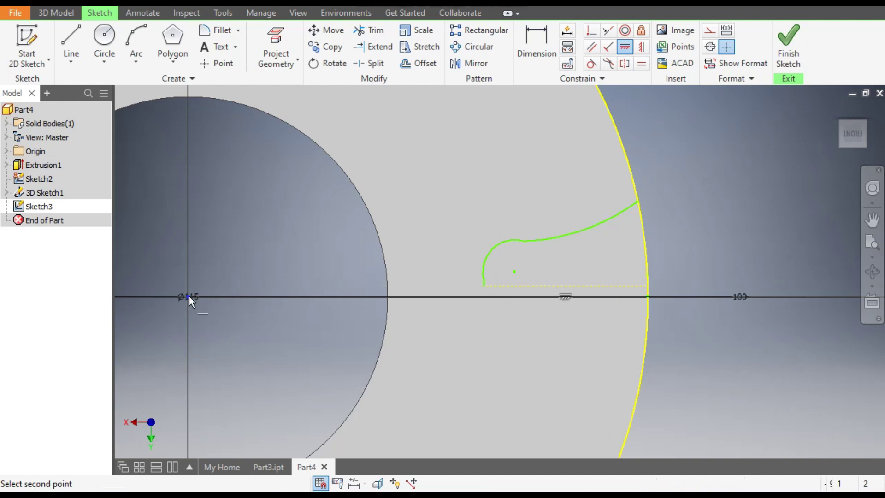
{"action": "left_click", "coordinate": [648, 287]}
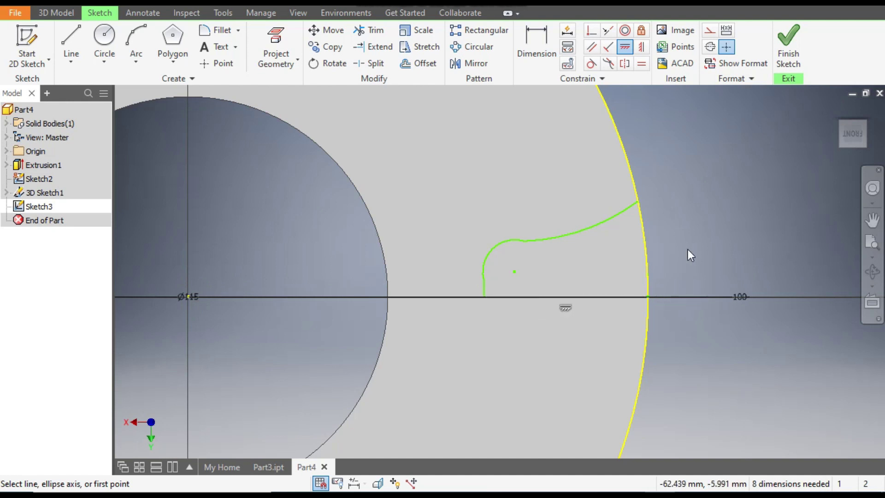
{"action": "key", "text": "Escape"}
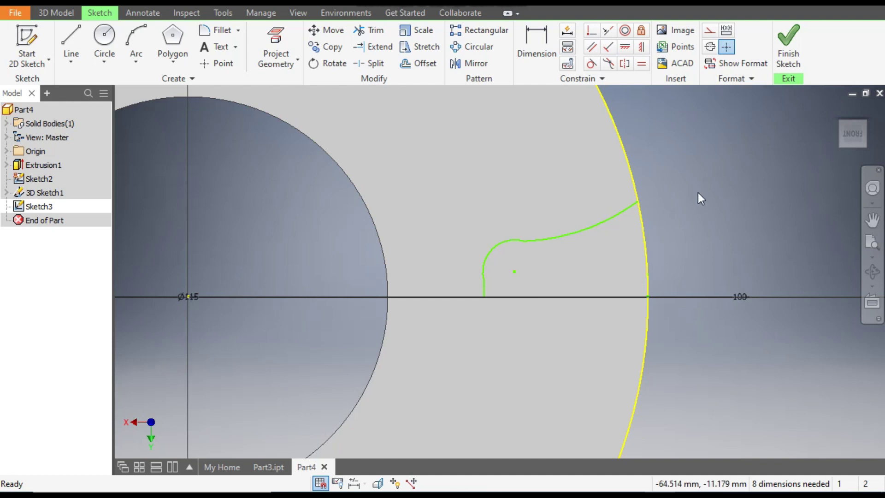
Dimension the large curve to radius 20 and the fillet arc to radius 2.
{"action": "left_click", "coordinate": [528, 41]}
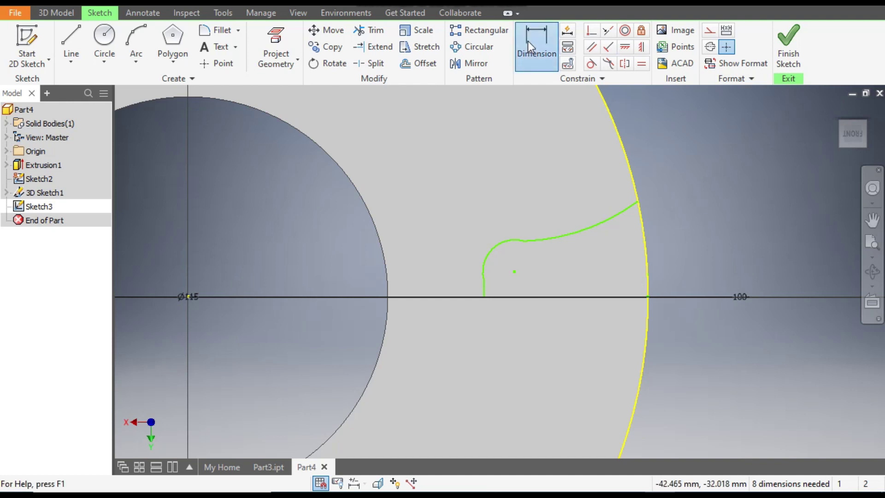
{"action": "left_click", "coordinate": [577, 231]}
{"action": "left_click", "coordinate": [612, 208]}
{"action": "type", "text": "20"}
{"action": "key", "text": "Return"}
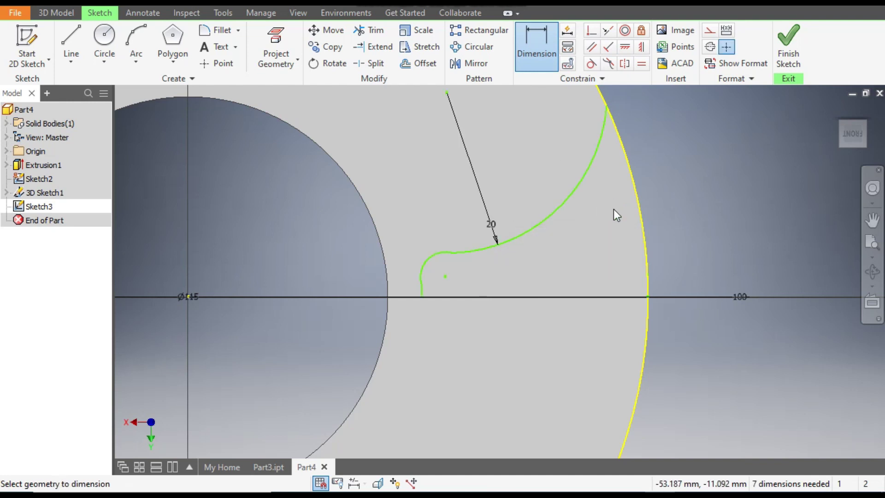
{"action": "left_click", "coordinate": [421, 267]}
{"action": "left_click", "coordinate": [415, 246]}
{"action": "type", "text": "2"}
{"action": "key", "text": "Return"}
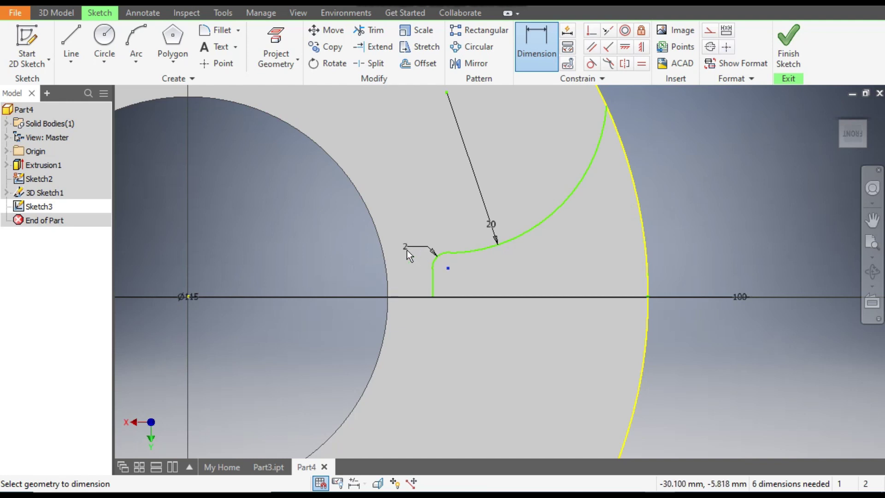
Add a 0.5 offset dimension and a 6 mm vertical height at the outer circle.
{"action": "left_click", "coordinate": [482, 300]}
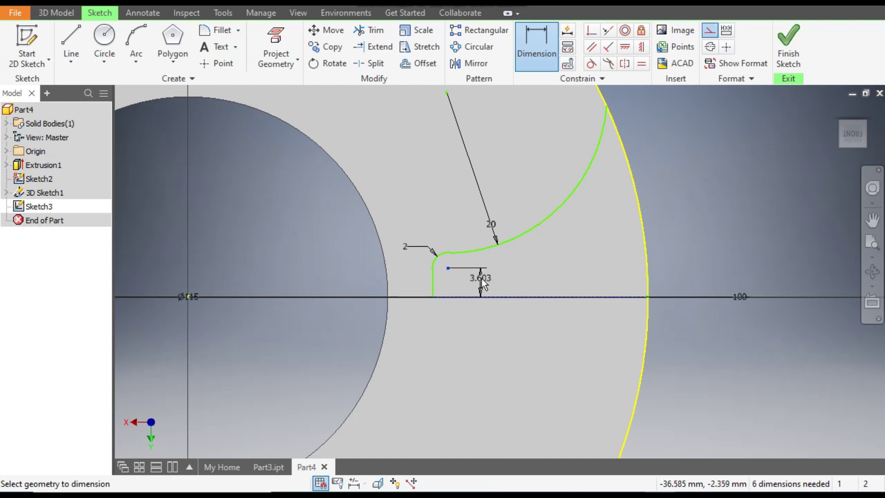
{"action": "left_click", "coordinate": [480, 278]}
{"action": "type", "text": "0.5"}
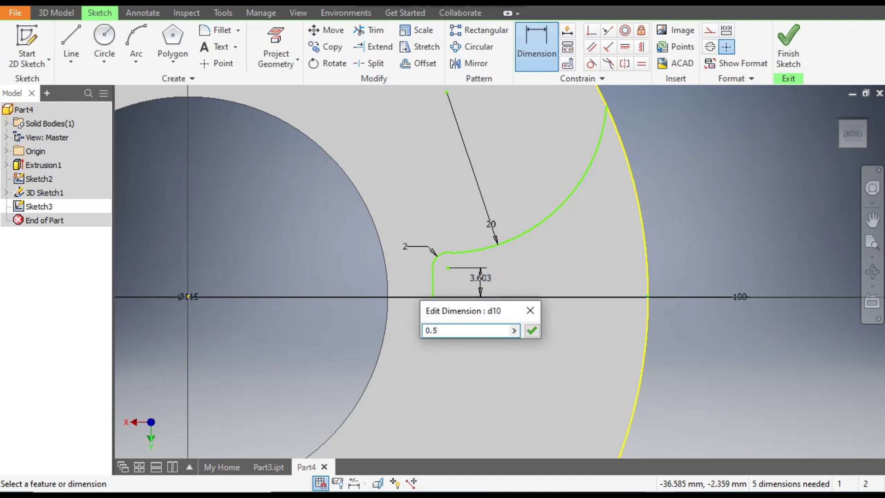
{"action": "key", "text": "Return"}
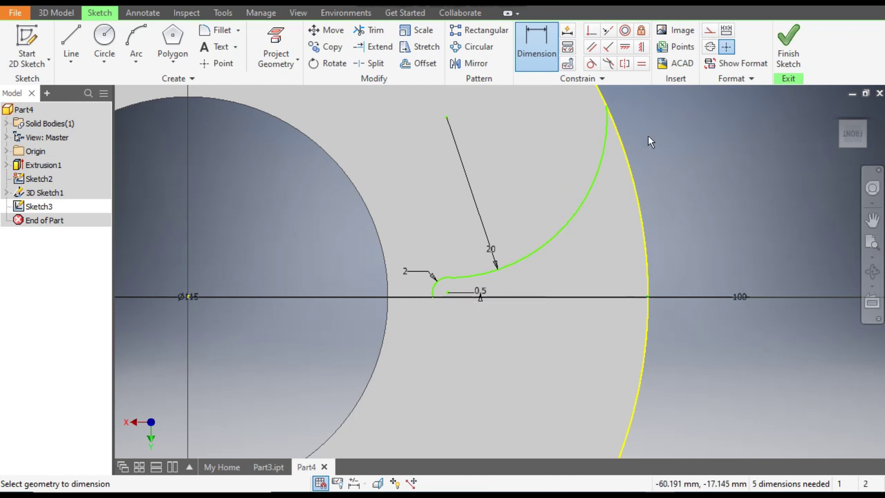
{"action": "left_click", "coordinate": [607, 105]}
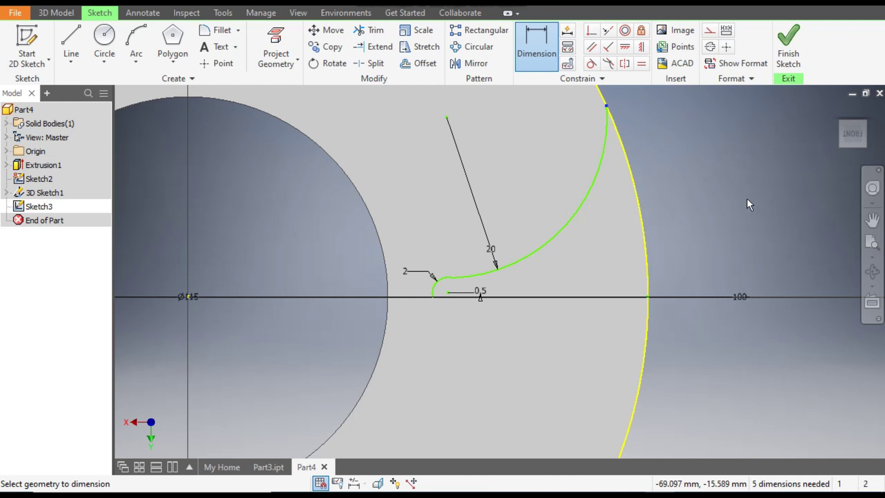
{"action": "left_click", "coordinate": [649, 297]}
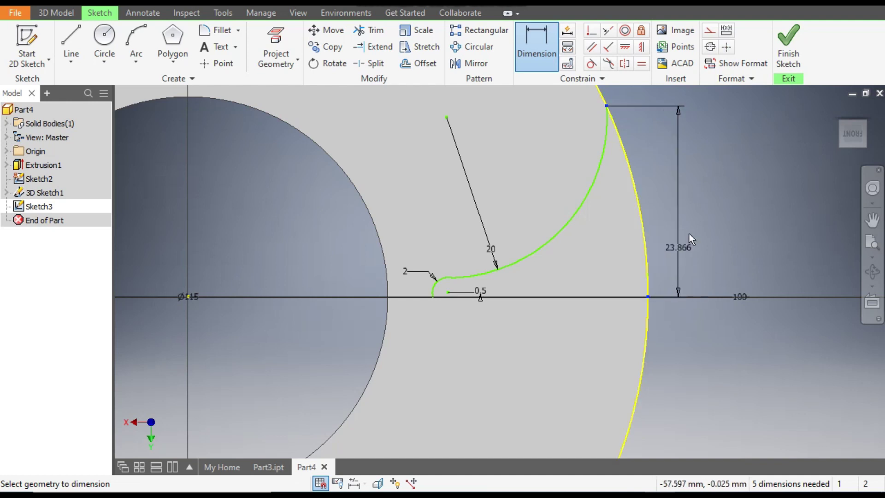
{"action": "left_click", "coordinate": [700, 211]}
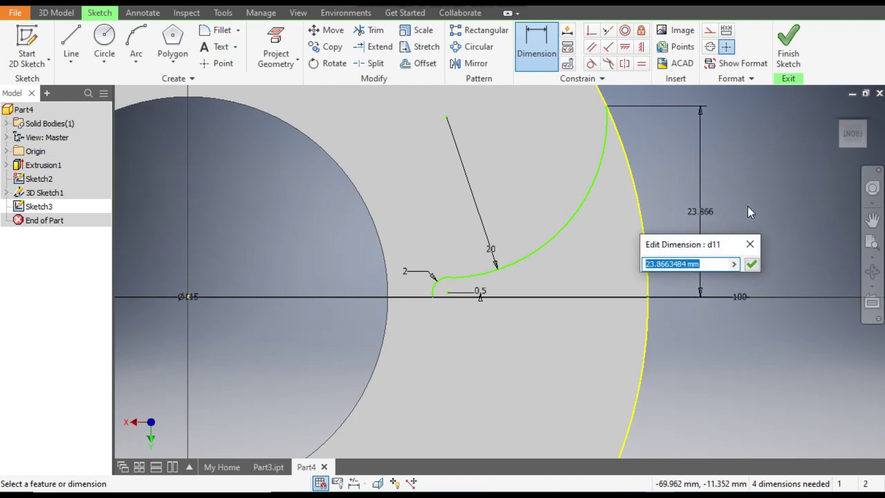
{"action": "type", "text": "6"}
{"action": "key", "text": "Return"}
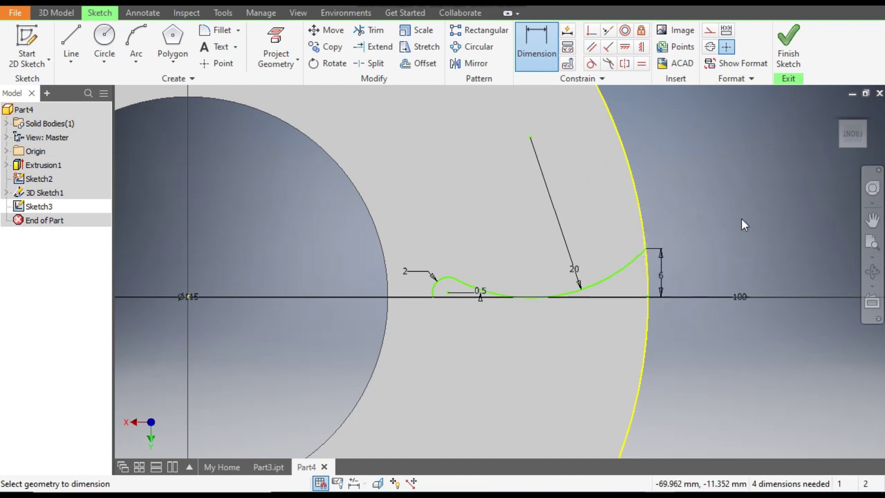
{"action": "scroll", "coordinate": [532, 277], "scroll_direction": "up", "scroll_amount": 3}
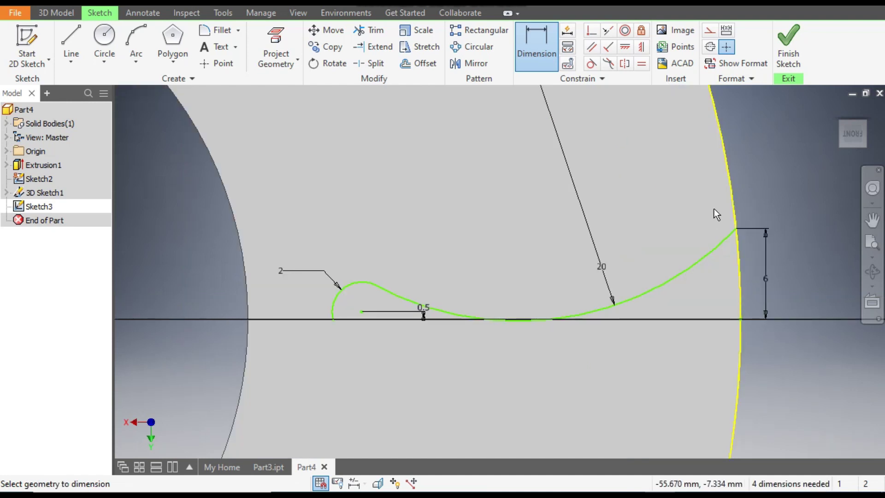
{"action": "key", "text": "Escape"}
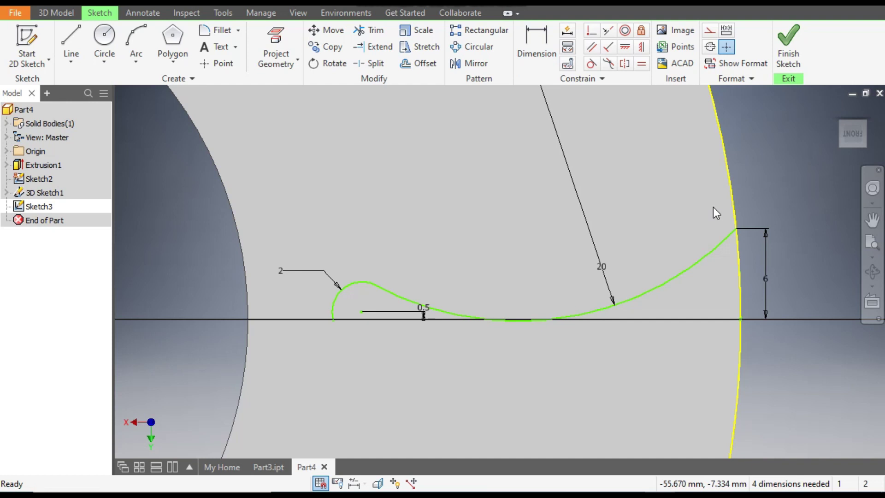
Make the long flank spline tangent to the 2 mm arc.
{"action": "left_click", "coordinate": [593, 67]}
{"action": "left_click", "coordinate": [685, 267]}
{"action": "left_click", "coordinate": [366, 289]}
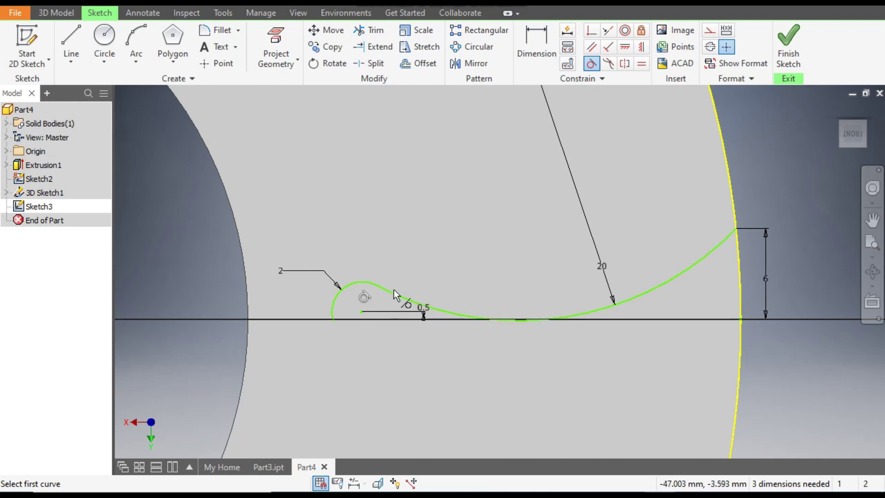
{"action": "scroll", "coordinate": [333, 324], "scroll_direction": "up", "scroll_amount": 5}
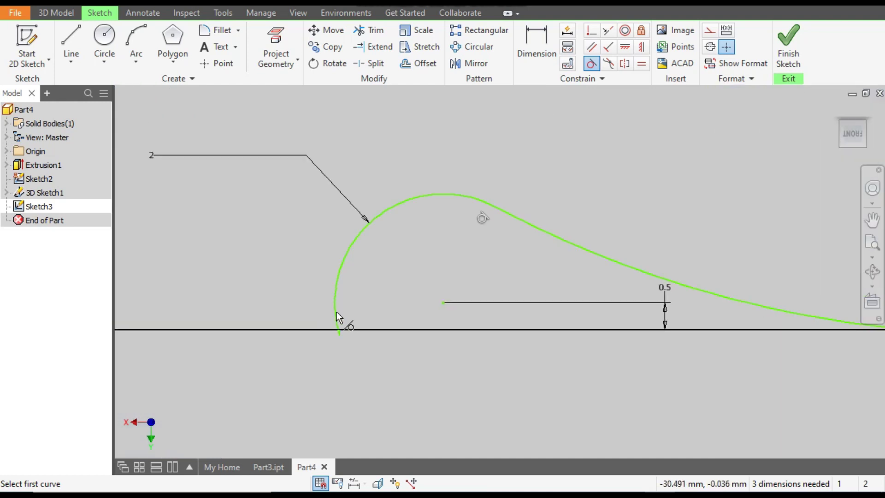
{"action": "key", "text": "Escape"}
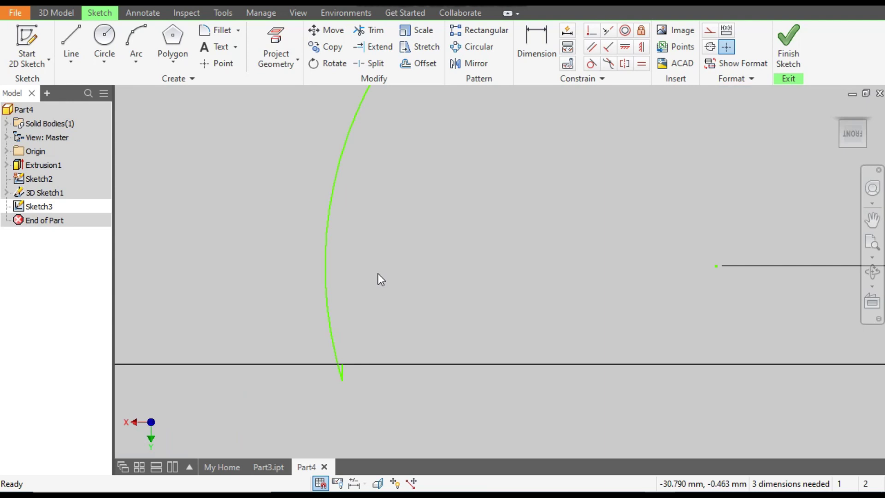
{"action": "scroll", "coordinate": [378, 277], "scroll_direction": "down", "scroll_amount": 3}
Drag the spline upward and to the right to smooth its curve.
{"action": "left_click_drag", "start_coordinate": [371, 297], "coordinate": [371, 256]}
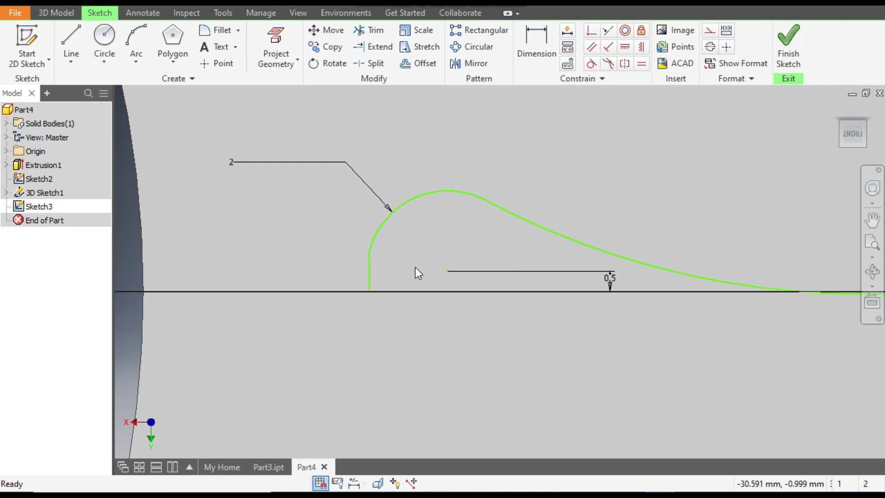
{"action": "scroll", "coordinate": [595, 289], "scroll_direction": "down", "scroll_amount": 3}
{"action": "left_click_drag", "start_coordinate": [592, 285], "coordinate": [593, 216]}
{"action": "scroll", "coordinate": [629, 302], "scroll_direction": "down", "scroll_amount": 3}
{"action": "scroll", "coordinate": [655, 275], "scroll_direction": "up", "scroll_amount": 3}
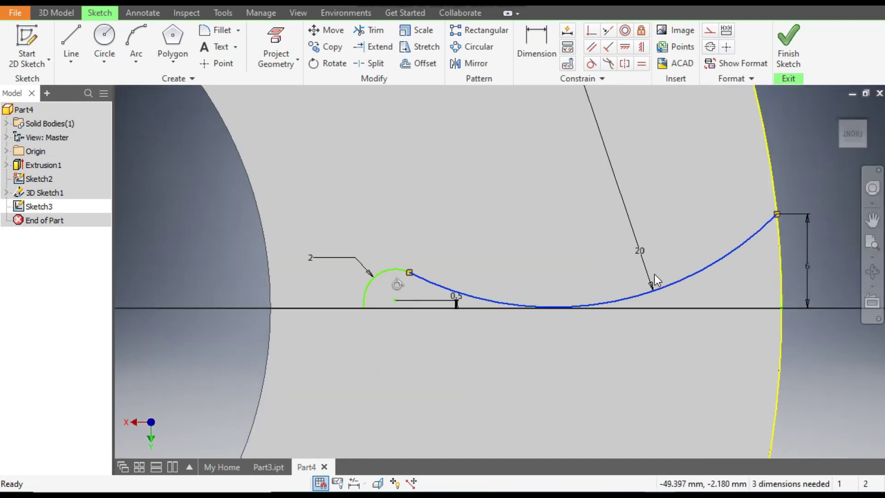
{"action": "left_click_drag", "start_coordinate": [724, 259], "coordinate": [785, 214]}
{"action": "left_click_drag", "start_coordinate": [693, 266], "coordinate": [762, 231]}
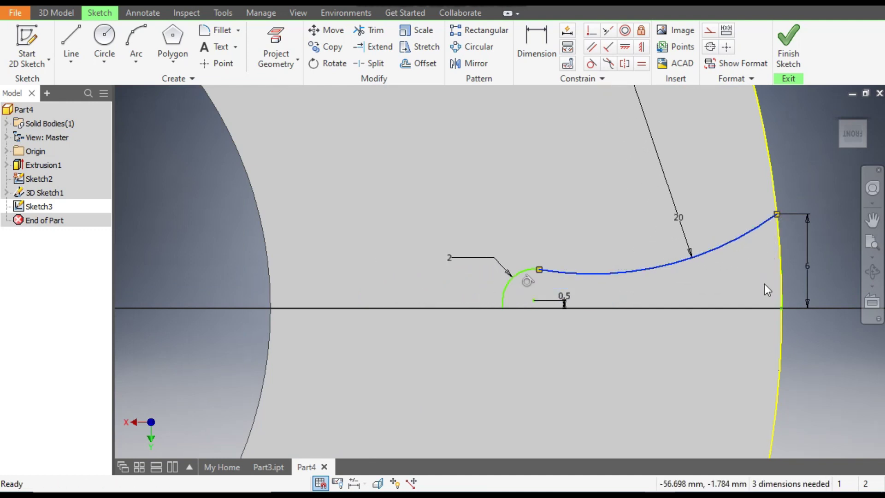
{"action": "scroll", "coordinate": [546, 313], "scroll_direction": "down", "scroll_amount": 3}
{"action": "scroll", "coordinate": [690, 303], "scroll_direction": "up", "scroll_amount": 3}
Dimension the tooth profile's width between its two endpoints, giving 17.755.
{"action": "left_click", "coordinate": [717, 241]}
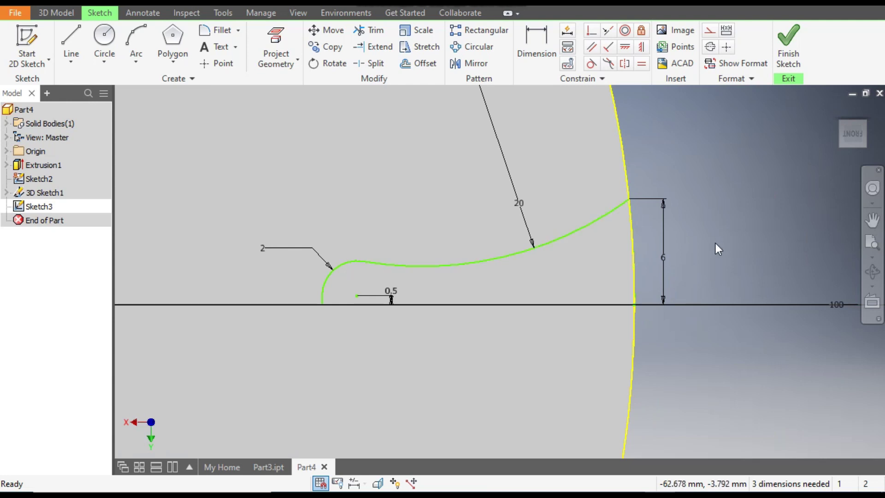
{"action": "left_click", "coordinate": [536, 44]}
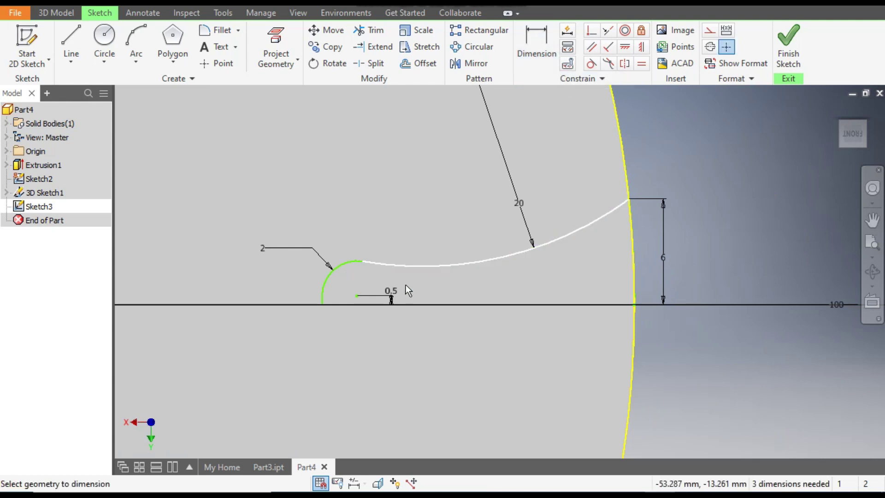
{"action": "left_click", "coordinate": [324, 305]}
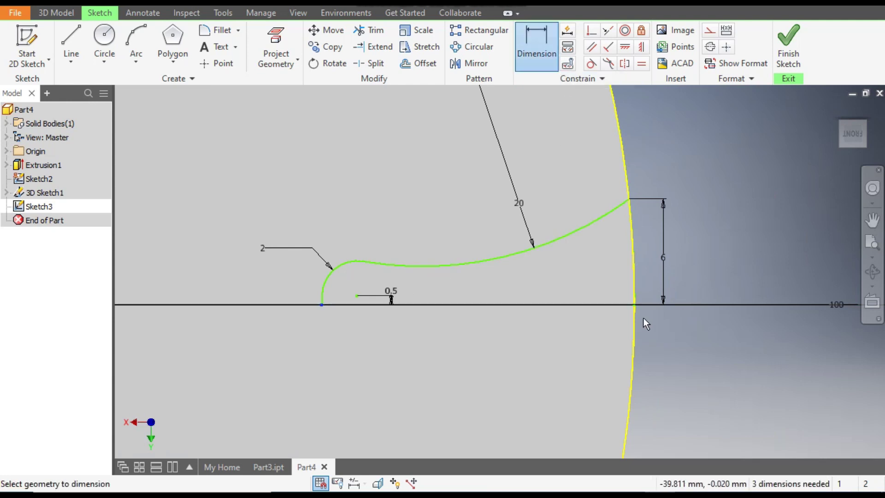
{"action": "left_click", "coordinate": [634, 305]}
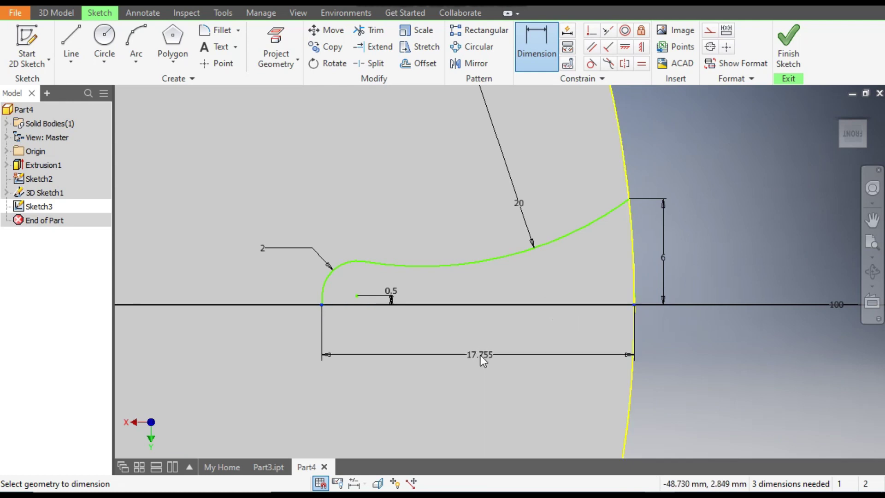
{"action": "left_click", "coordinate": [481, 355]}
Try a width of 9, then back out of the change that distorted the profile.
{"action": "type", "text": "9.5"}
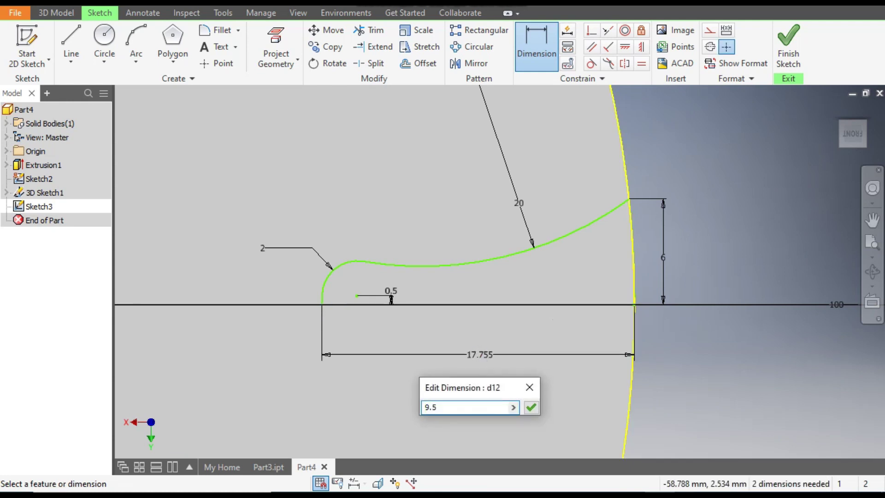
{"action": "key", "text": "Return"}
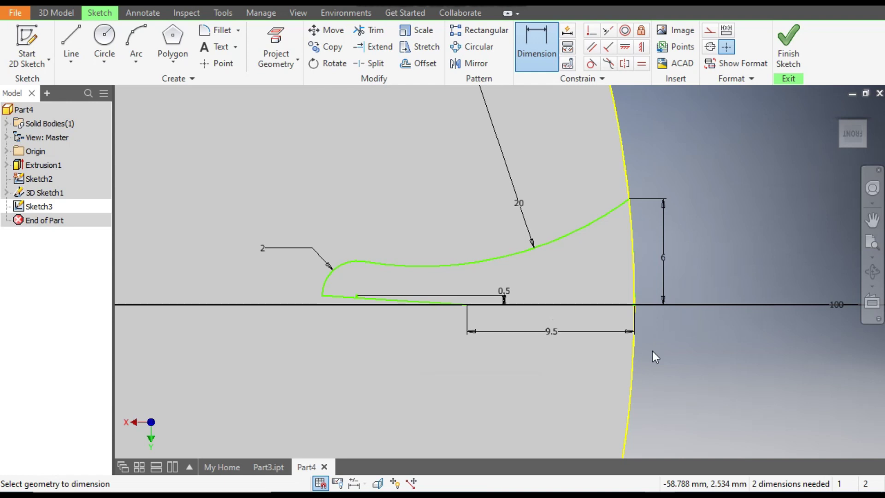
{"action": "scroll", "coordinate": [341, 284], "scroll_direction": "up", "scroll_amount": 5}
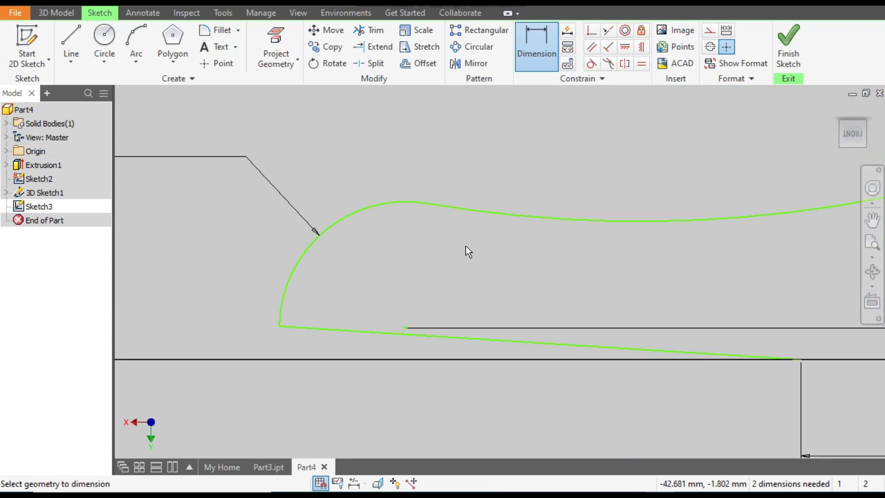
{"action": "key", "text": "Escape"}
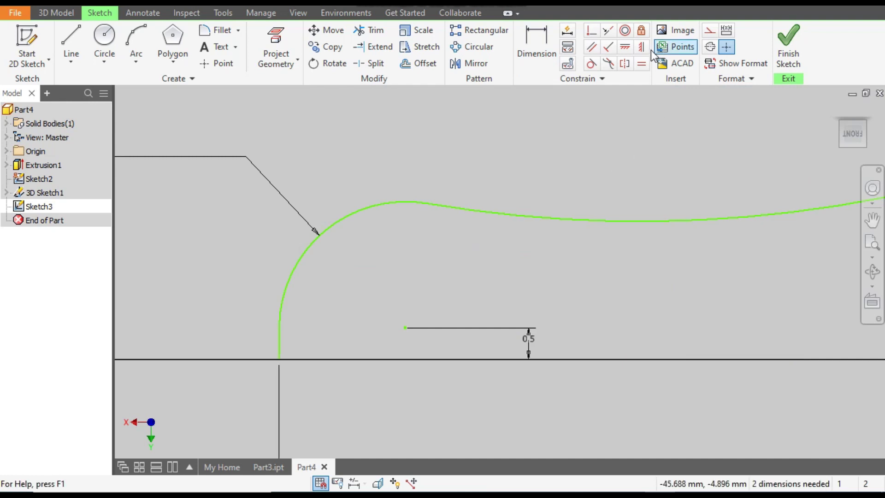
Constrain the short end segment at the profile's base to be vertical.
{"action": "key", "text": "d"}
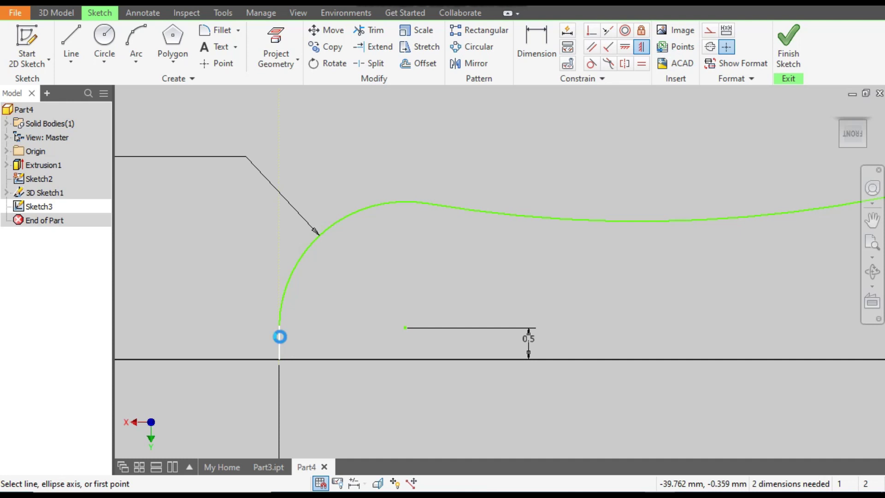
{"action": "scroll", "coordinate": [336, 316], "scroll_direction": "down", "scroll_amount": 4}
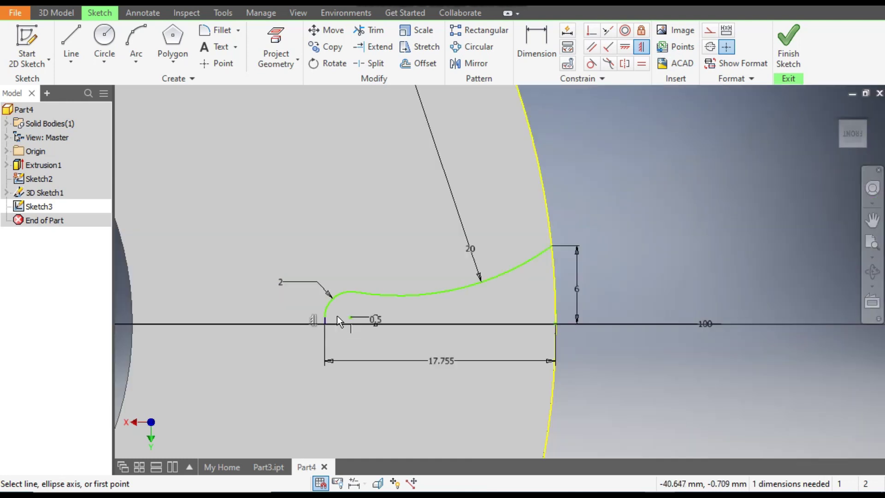
{"action": "scroll", "coordinate": [327, 331], "scroll_direction": "up", "scroll_amount": 5}
{"action": "scroll", "coordinate": [328, 306], "scroll_direction": "down", "scroll_amount": 2}
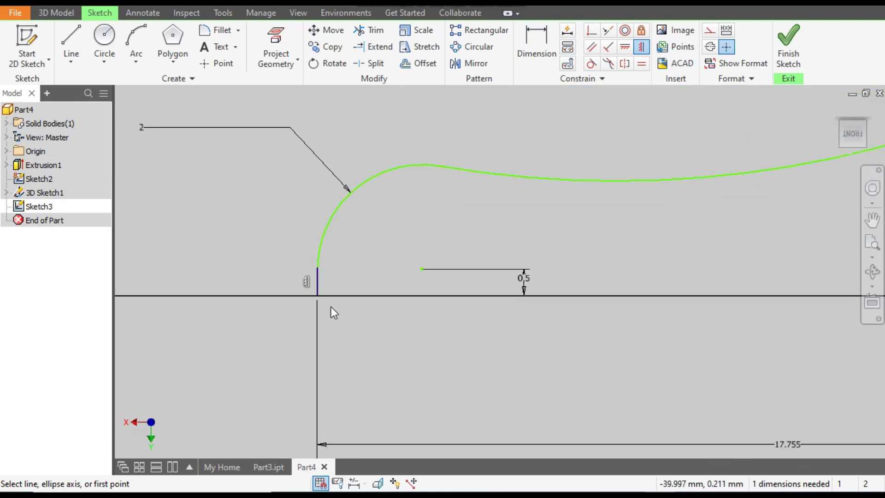
{"action": "key", "text": "Escape"}
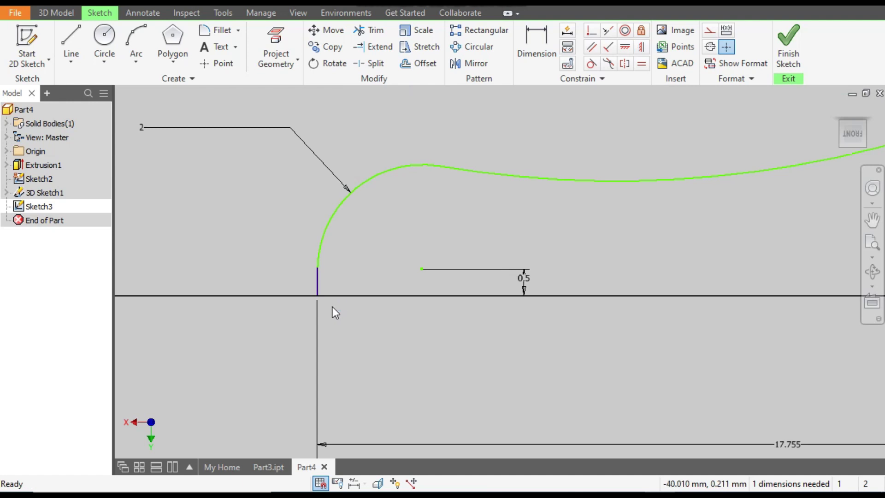
{"action": "scroll", "coordinate": [333, 307], "scroll_direction": "down", "scroll_amount": 2}
Change the 17.755 width dimension to 9.5.
{"action": "double_click", "coordinate": [603, 388]}
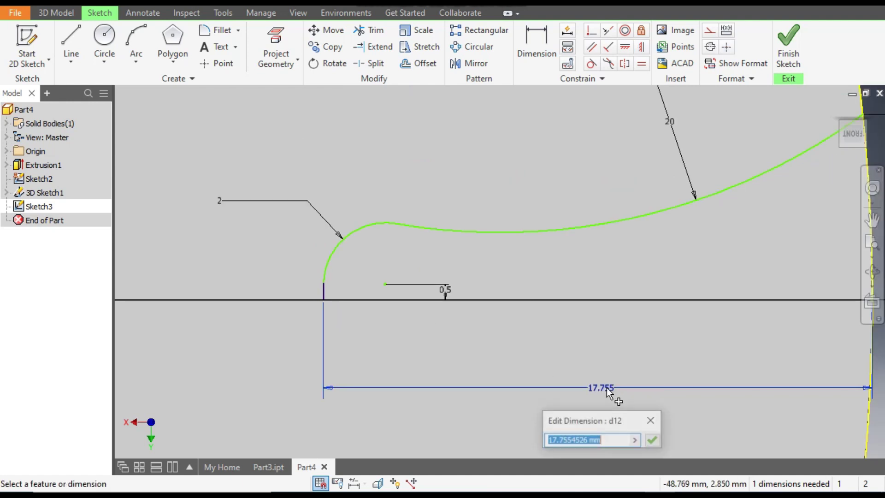
{"action": "type", "text": "9.5"}
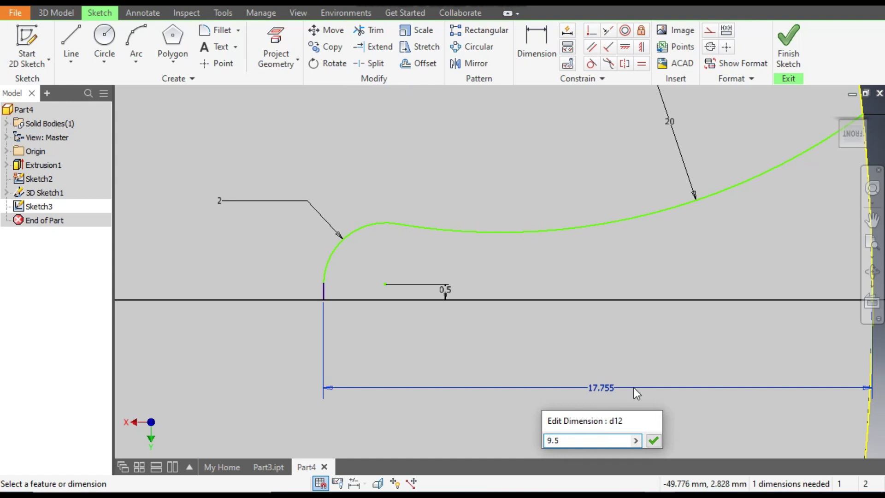
{"action": "key", "text": "Return"}
{"action": "scroll", "coordinate": [480, 316], "scroll_direction": "down", "scroll_amount": 3}
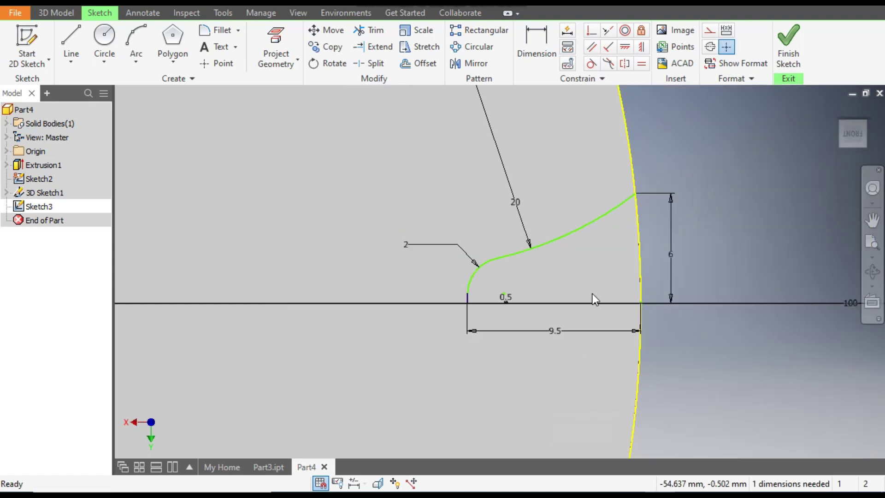
{"action": "scroll", "coordinate": [662, 270], "scroll_direction": "up", "scroll_amount": 4}
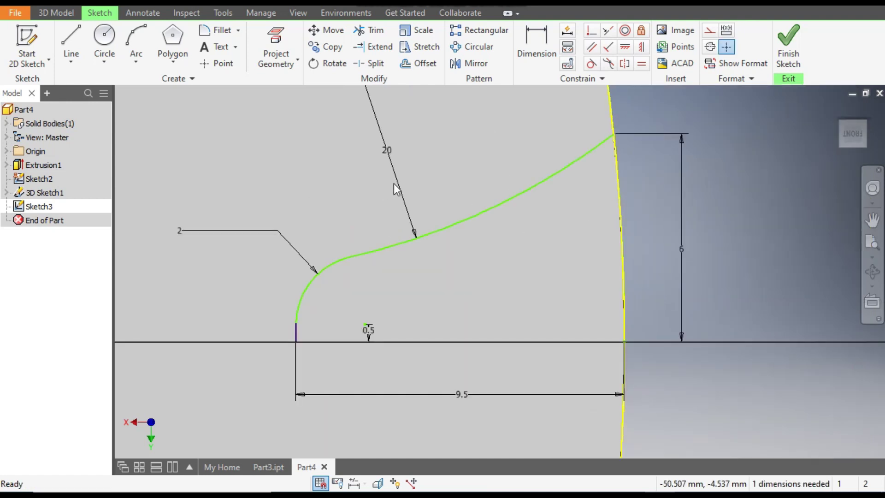
Dimension the arc centre 7.5 from the outer circle, fully constraining Sketch3.
{"action": "left_click", "coordinate": [541, 43]}
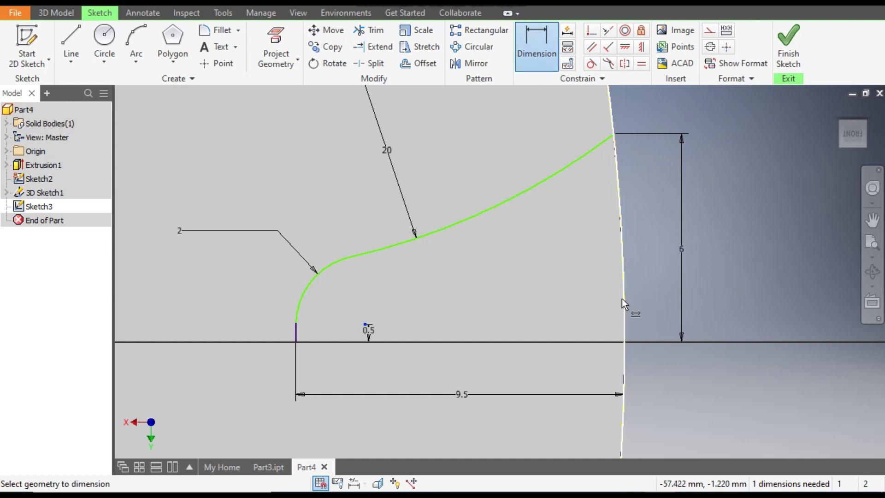
{"action": "left_click", "coordinate": [624, 342]}
{"action": "left_click", "coordinate": [554, 362]}
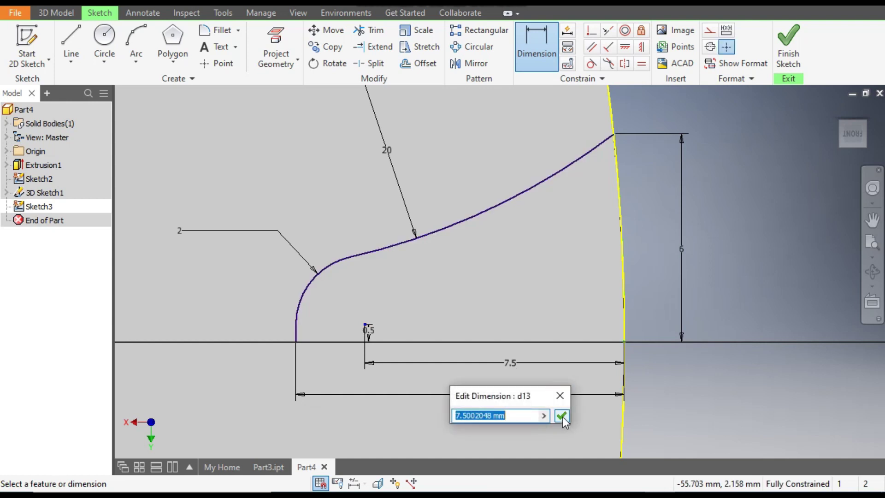
{"action": "type", "text": "7.5"}
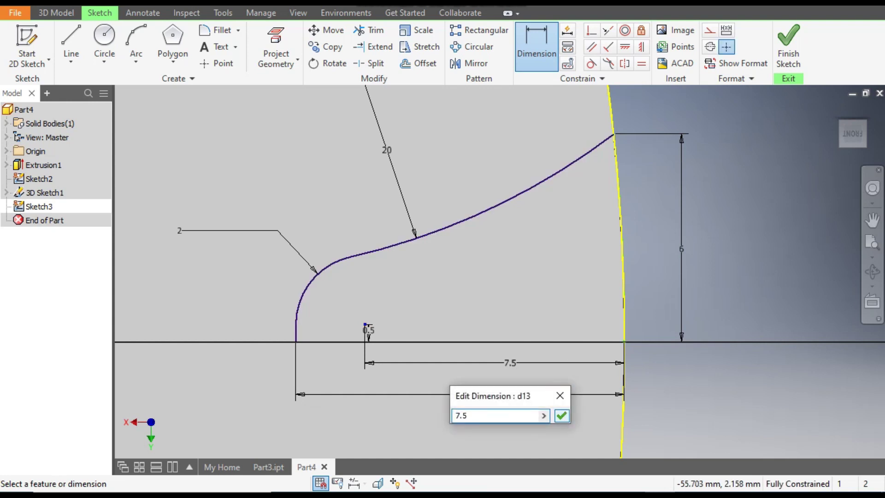
{"action": "left_click", "coordinate": [561, 415]}
{"action": "scroll", "coordinate": [461, 322], "scroll_direction": "up", "scroll_amount": 3}
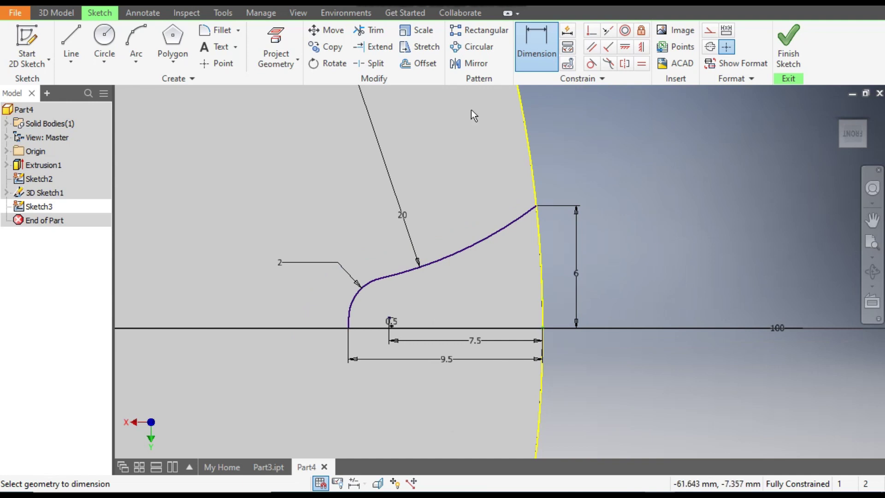
Mirror the upper tooth flank curve about the horizontal axis to create the lower flank.
{"action": "left_click", "coordinate": [474, 68]}
{"action": "left_click", "coordinate": [514, 218]}
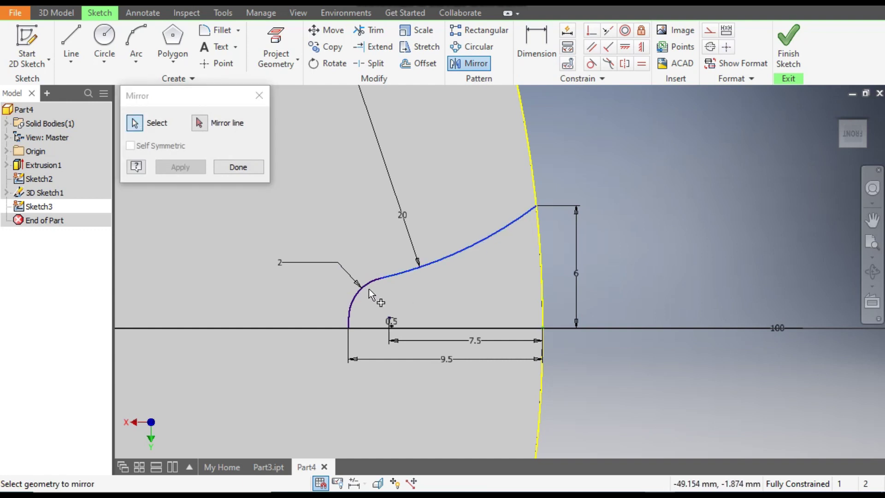
{"action": "scroll", "coordinate": [349, 322], "scroll_direction": "up", "scroll_amount": 3}
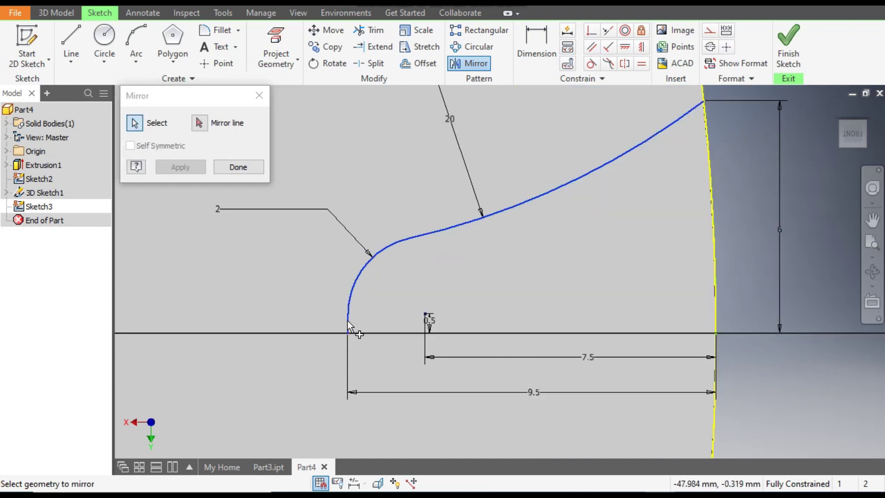
{"action": "scroll", "coordinate": [400, 272], "scroll_direction": "down", "scroll_amount": 2}
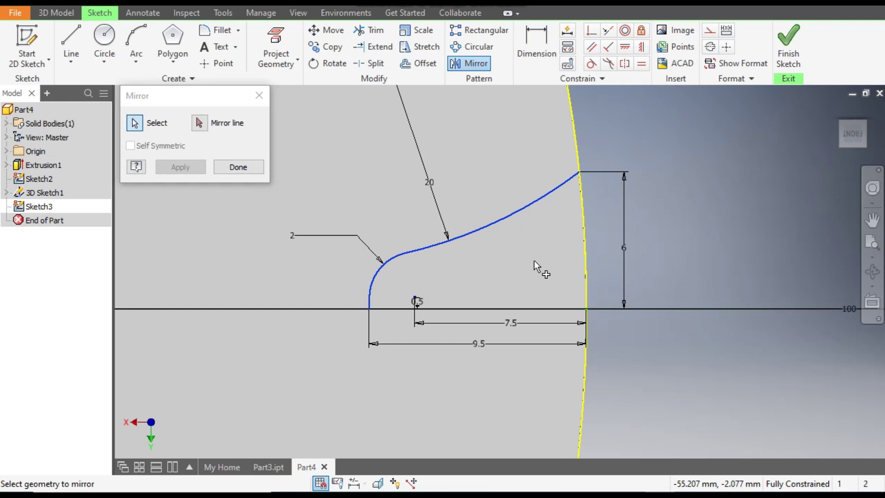
{"action": "left_click", "coordinate": [199, 123]}
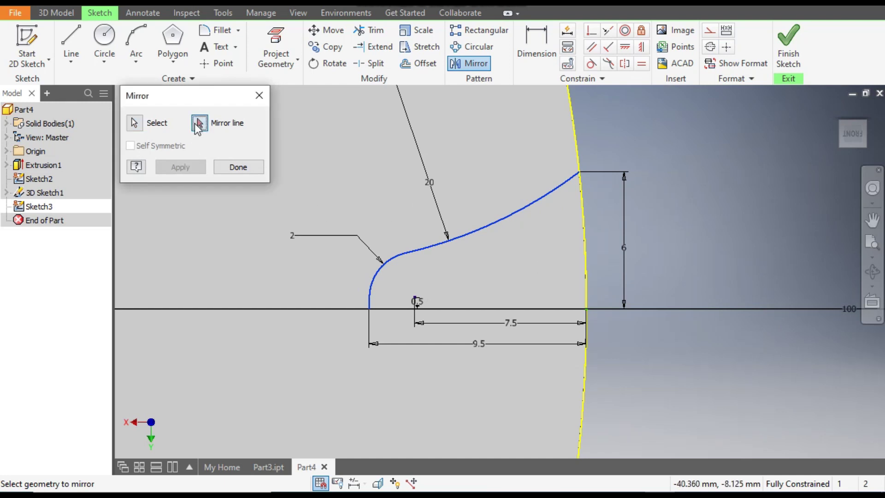
{"action": "left_click", "coordinate": [504, 309]}
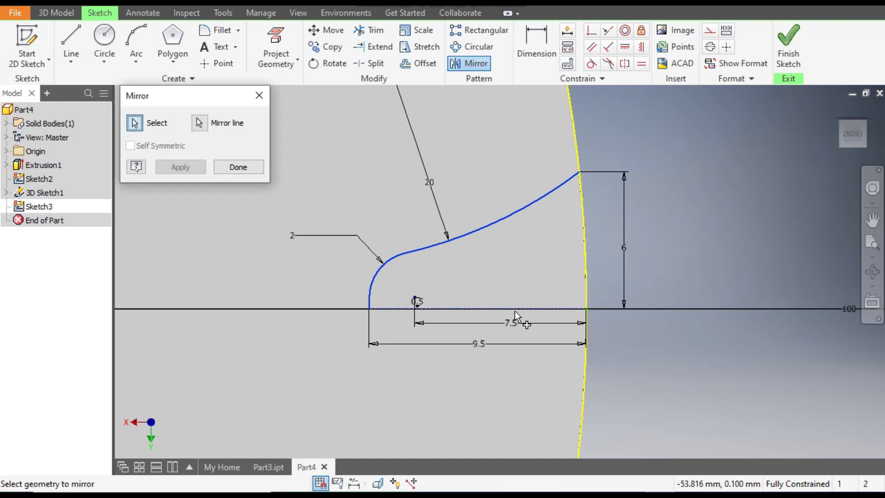
{"action": "left_click", "coordinate": [198, 167]}
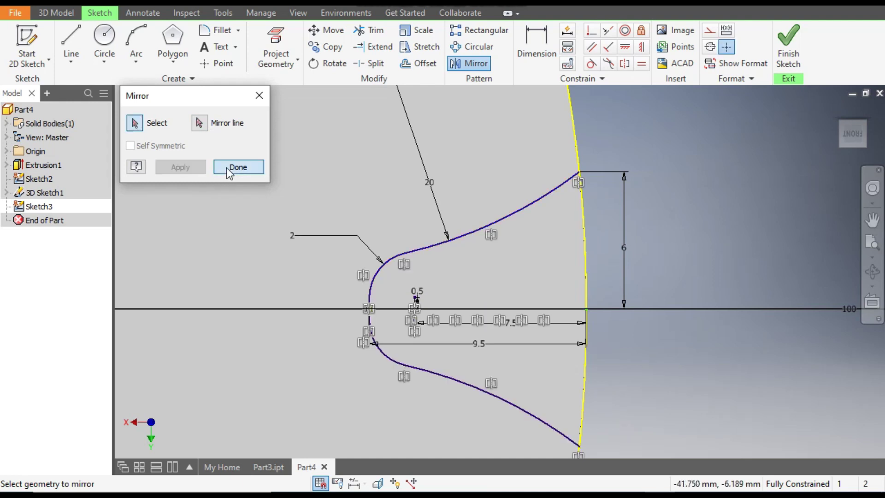
{"action": "left_click", "coordinate": [230, 167]}
{"action": "scroll", "coordinate": [339, 233], "scroll_direction": "up", "scroll_amount": 3}
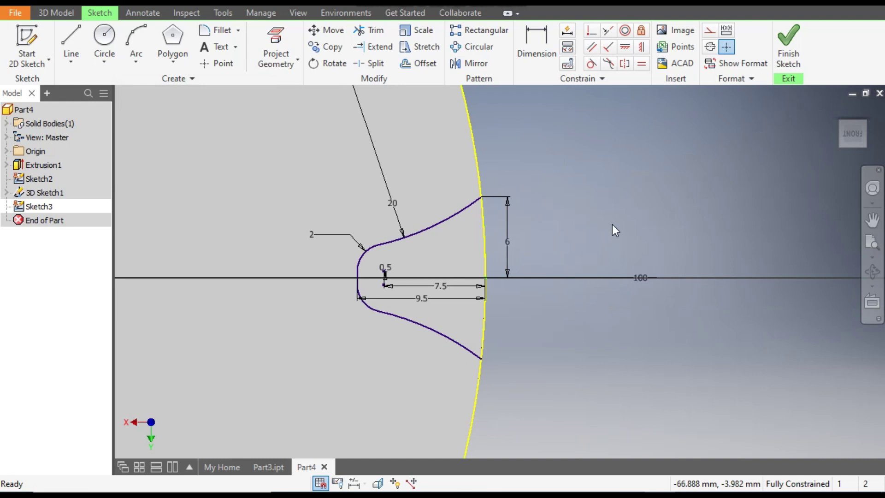
Convert the projected outer rim circle to construction geometry.
{"action": "scroll", "coordinate": [595, 285], "scroll_direction": "up", "scroll_amount": 2}
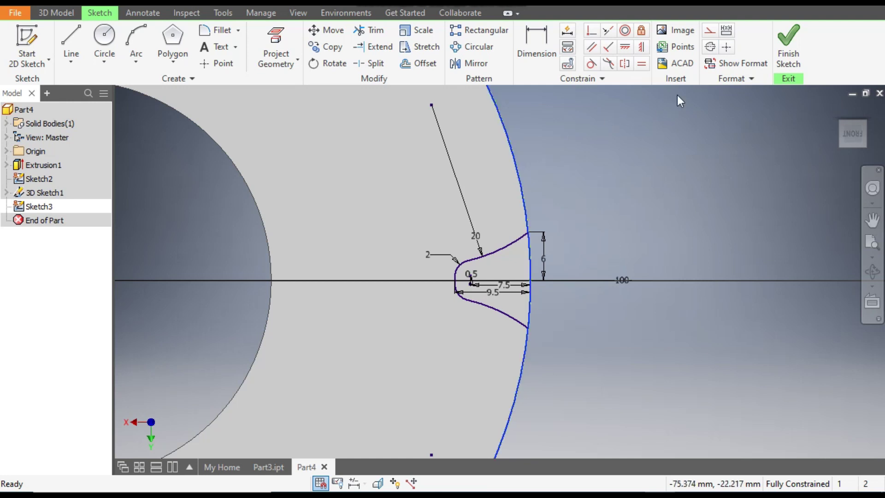
{"action": "left_click", "coordinate": [710, 32]}
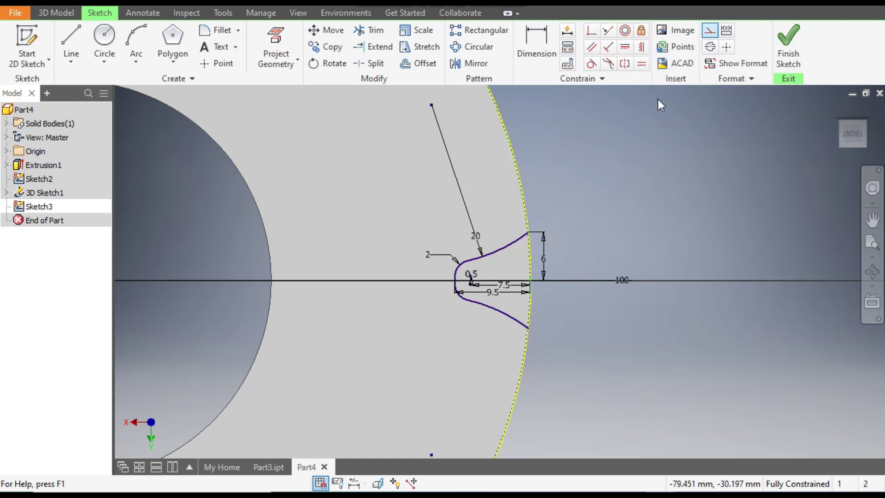
{"action": "scroll", "coordinate": [530, 213], "scroll_direction": "up", "scroll_amount": 3}
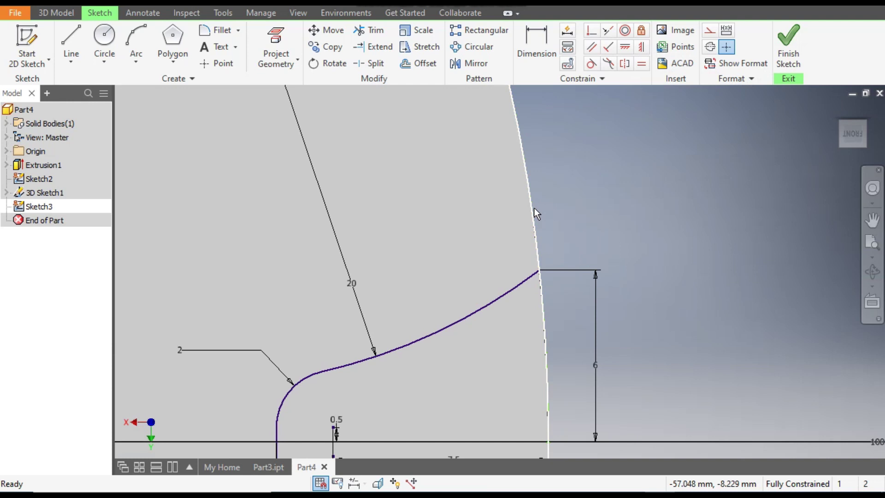
{"action": "scroll", "coordinate": [536, 208], "scroll_direction": "down", "scroll_amount": 3}
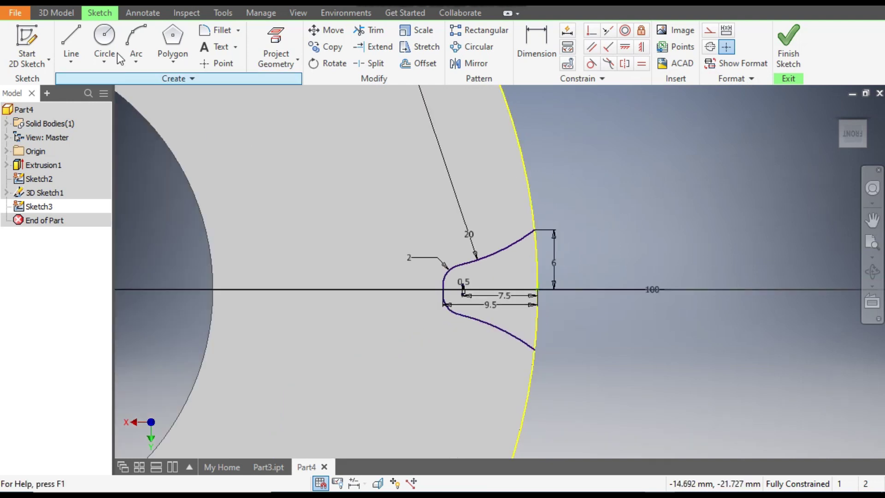
Draw a three-point arc along the rim joining the upper and lower flank tips.
{"action": "left_click", "coordinate": [136, 37]}
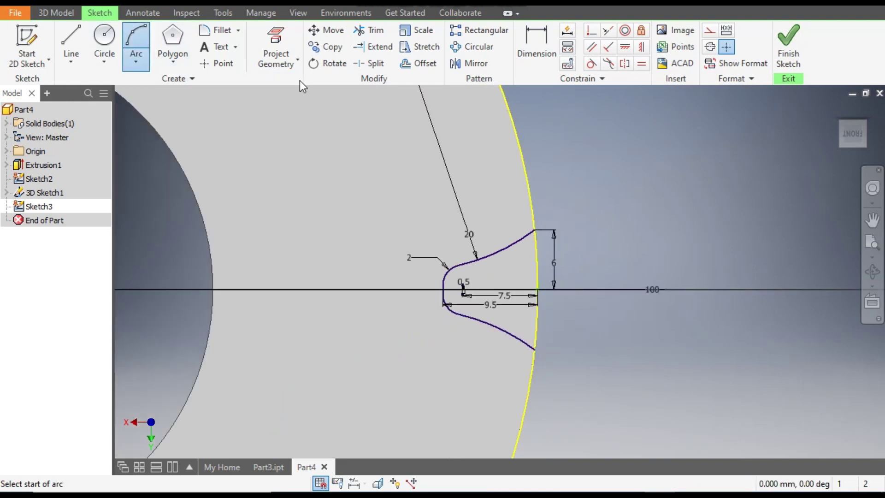
{"action": "left_click", "coordinate": [534, 229]}
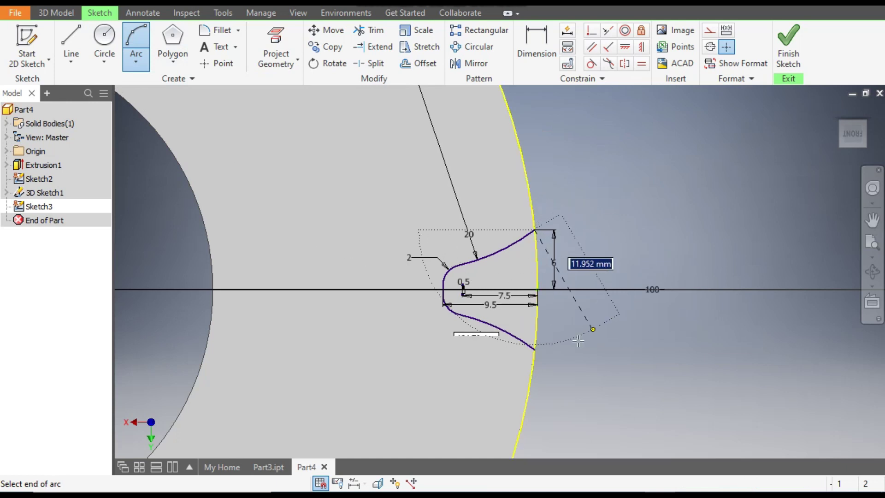
{"action": "left_click", "coordinate": [535, 349]}
{"action": "scroll", "coordinate": [537, 321], "scroll_direction": "up", "scroll_amount": 5}
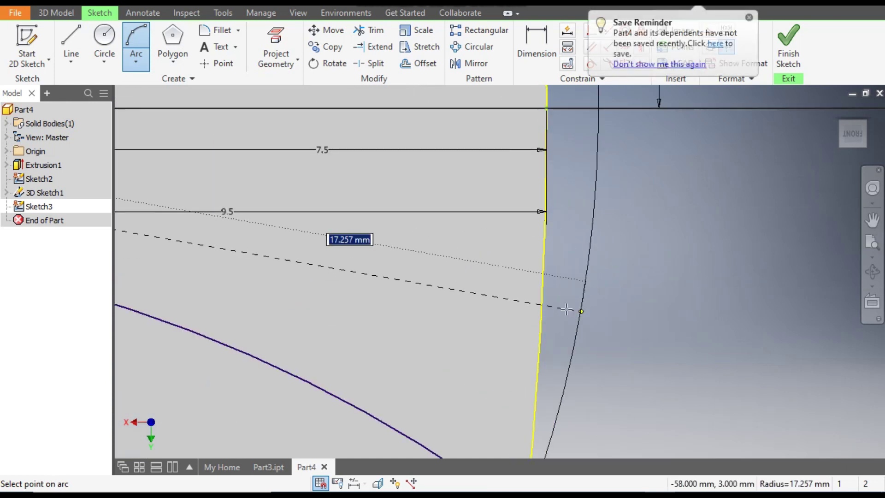
{"action": "left_click", "coordinate": [539, 306]}
{"action": "scroll", "coordinate": [581, 304], "scroll_direction": "down", "scroll_amount": 3}
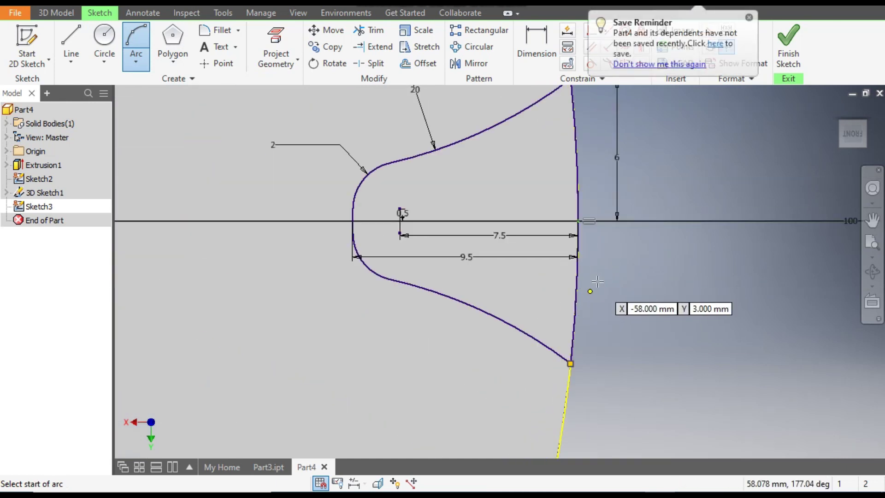
{"action": "scroll", "coordinate": [576, 323], "scroll_direction": "down", "scroll_amount": 2}
{"action": "scroll", "coordinate": [569, 200], "scroll_direction": "up", "scroll_amount": 5}
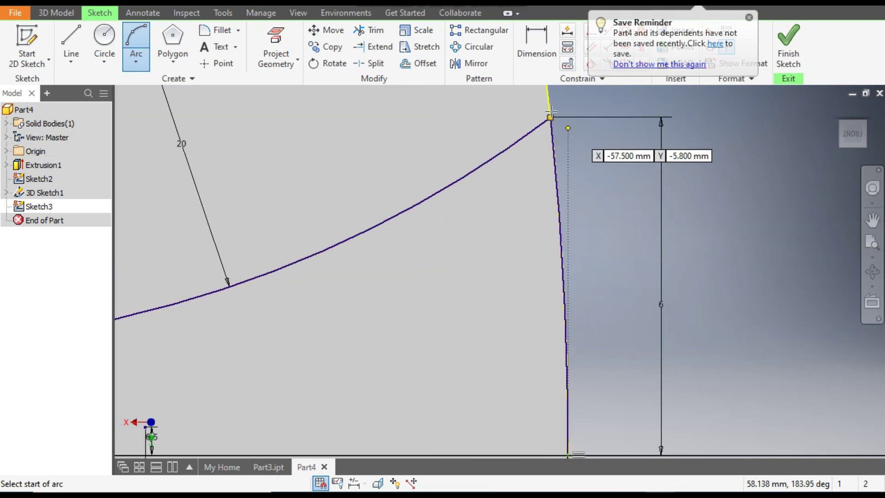
{"action": "scroll", "coordinate": [552, 166], "scroll_direction": "down", "scroll_amount": 3}
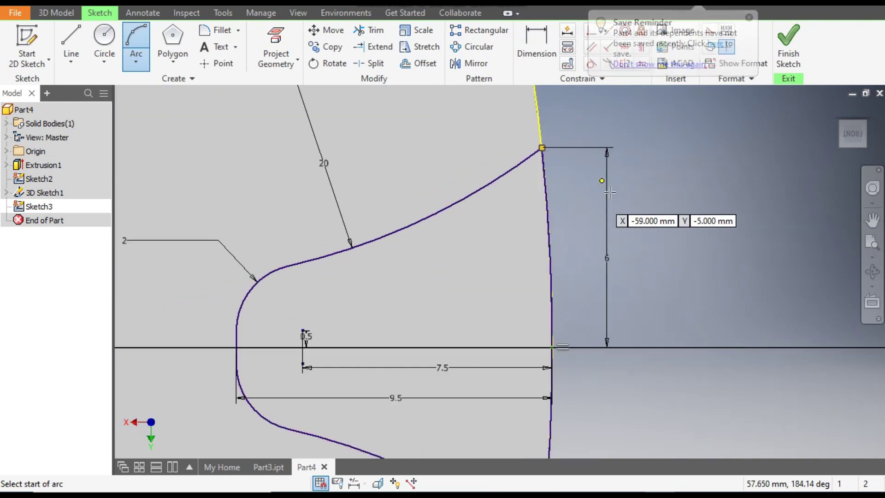
{"action": "scroll", "coordinate": [618, 208], "scroll_direction": "down", "scroll_amount": 3}
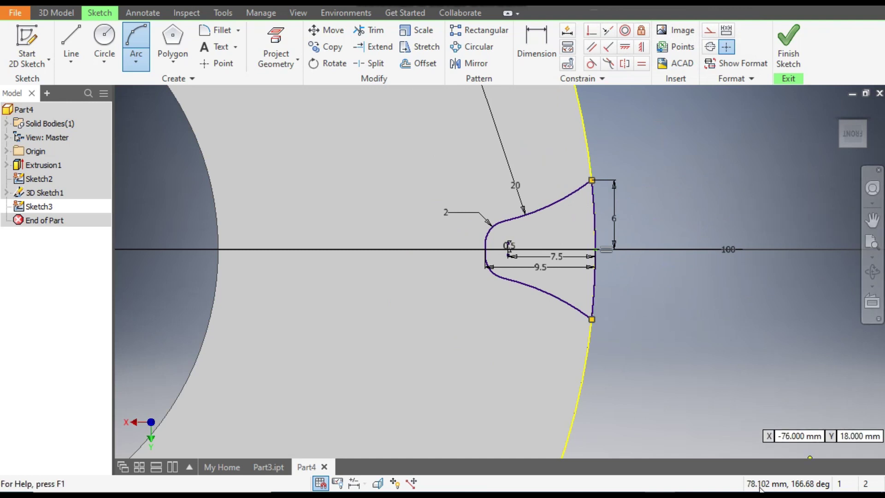
Exit Sketch3 and show the whole cylinder from an isometric corner view.
{"action": "key", "text": "Escape"}
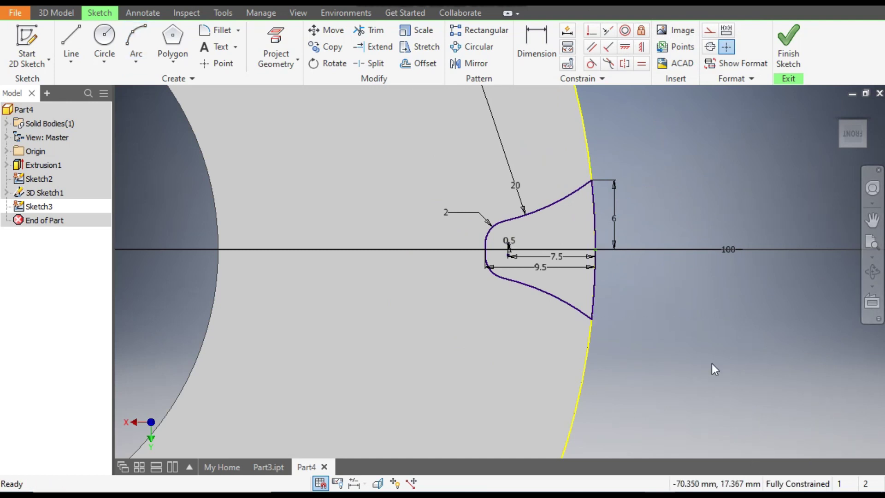
{"action": "left_click", "coordinate": [790, 55]}
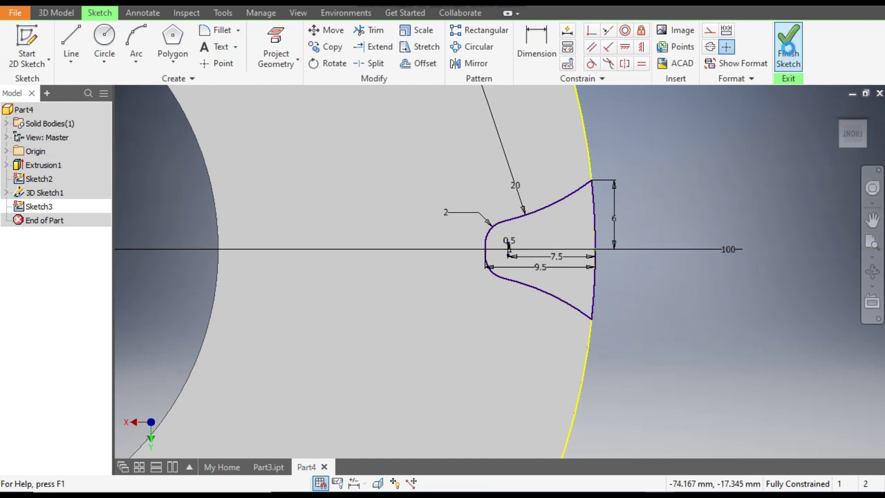
{"action": "left_click", "coordinate": [865, 133]}
{"action": "scroll", "coordinate": [489, 329], "scroll_direction": "up", "scroll_amount": 6}
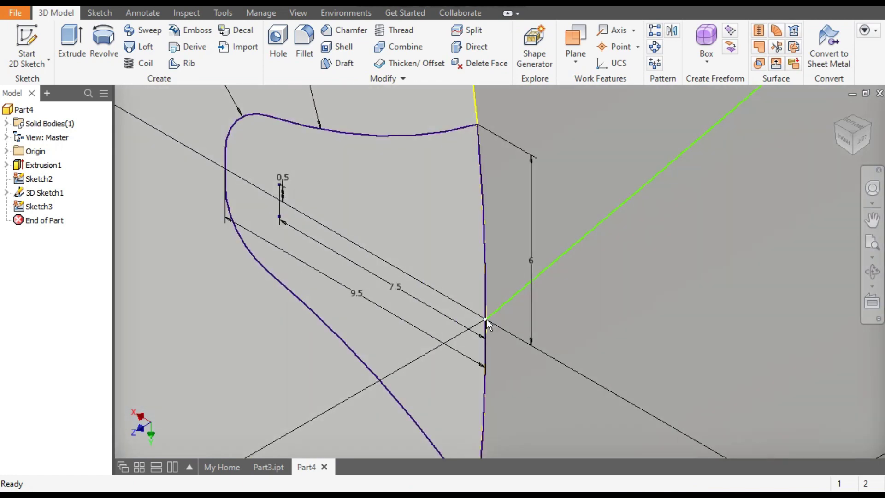
{"action": "scroll", "coordinate": [546, 298], "scroll_direction": "down", "scroll_amount": 5}
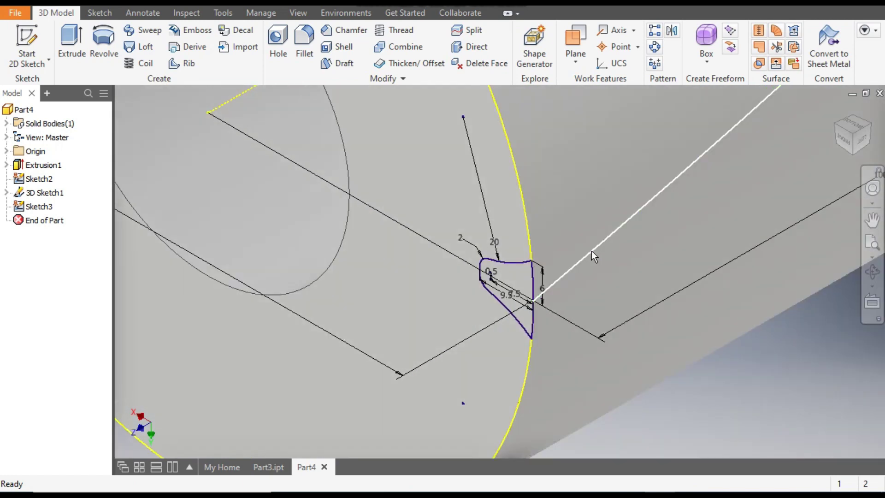
{"action": "scroll", "coordinate": [593, 252], "scroll_direction": "down", "scroll_amount": 5}
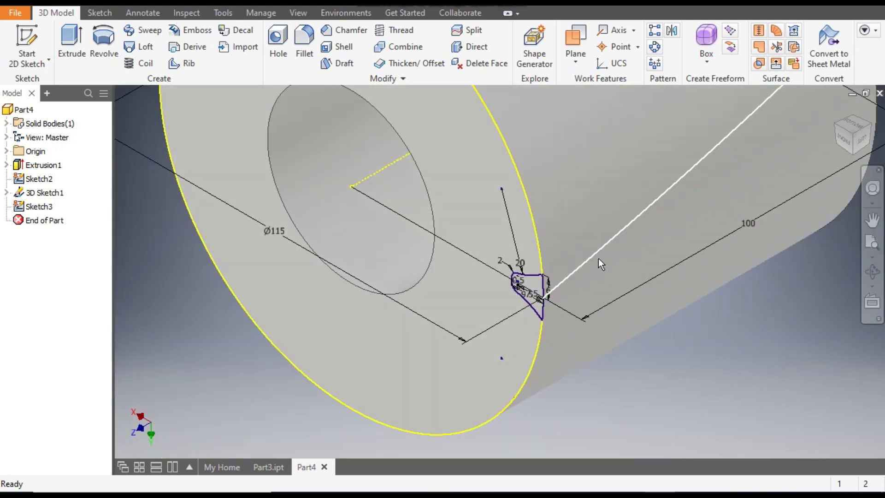
{"action": "middle_click_drag", "start_coordinate": [549, 324], "coordinate": [514, 365]}
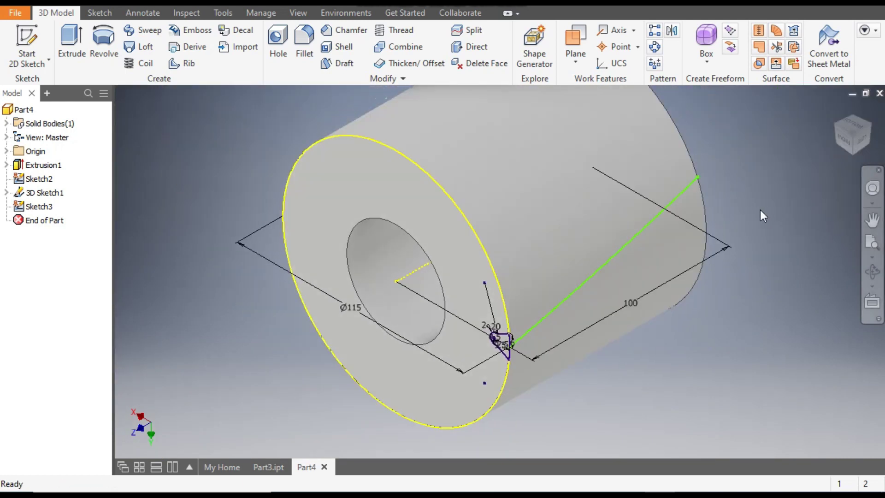
{"action": "left_click", "coordinate": [142, 31]}
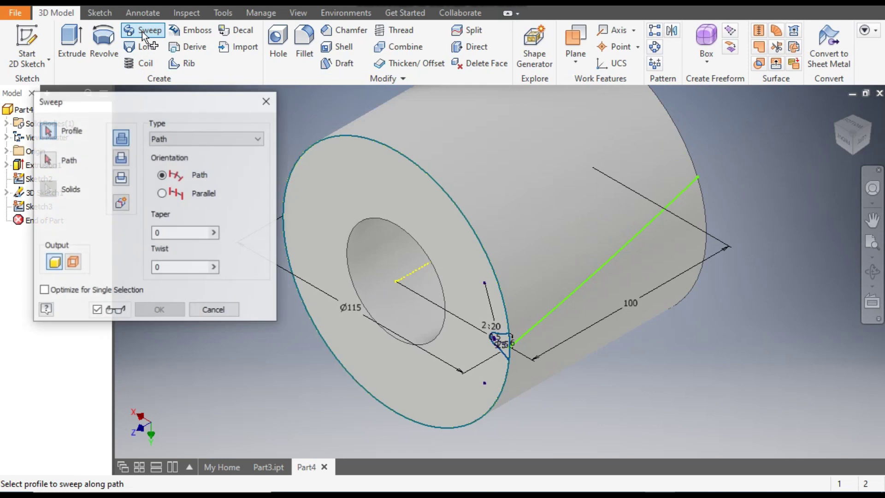
{"action": "scroll", "coordinate": [516, 349], "scroll_direction": "up", "scroll_amount": 4}
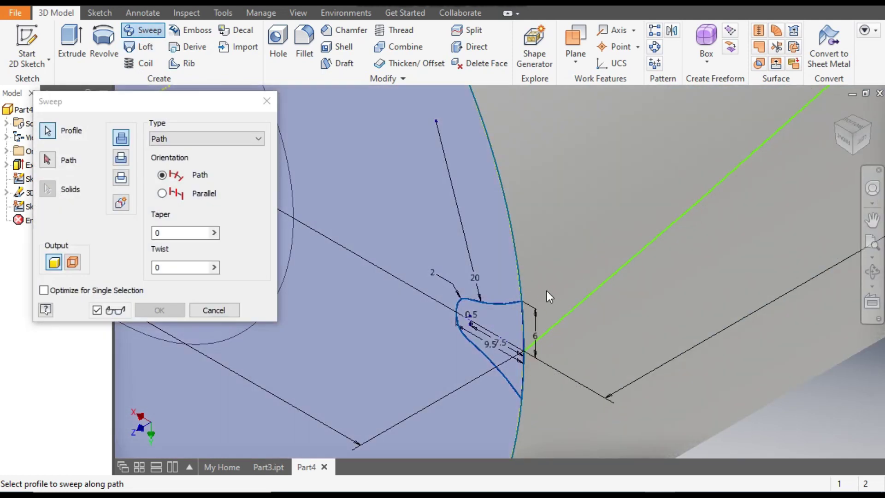
{"action": "key", "text": "Escape"}
{"action": "scroll", "coordinate": [543, 356], "scroll_direction": "down", "scroll_amount": 5}
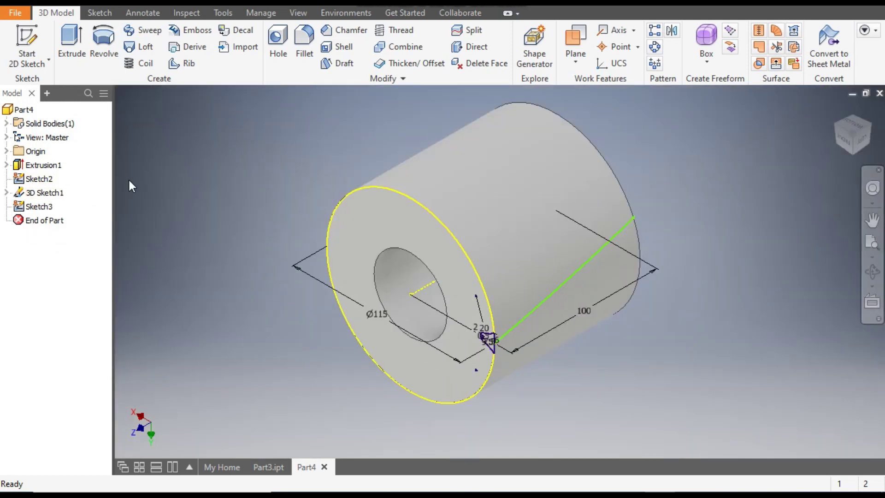
{"action": "left_click", "coordinate": [35, 179]}
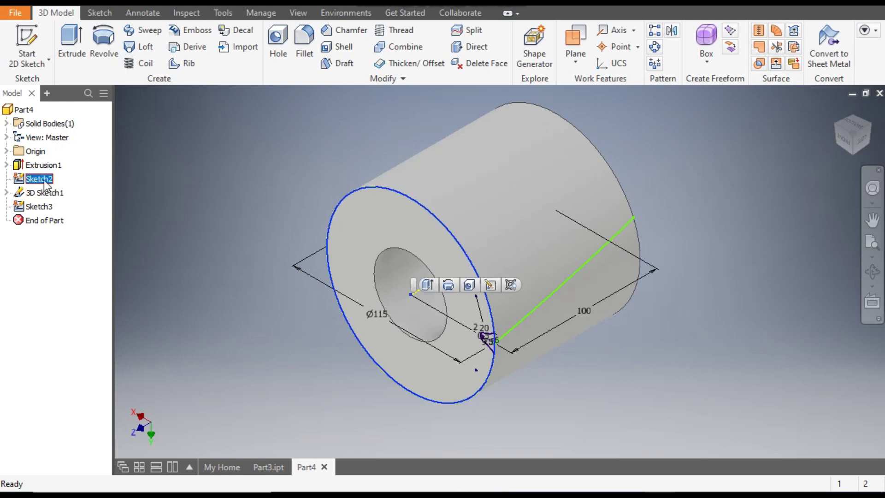
{"action": "key", "text": "Escape"}
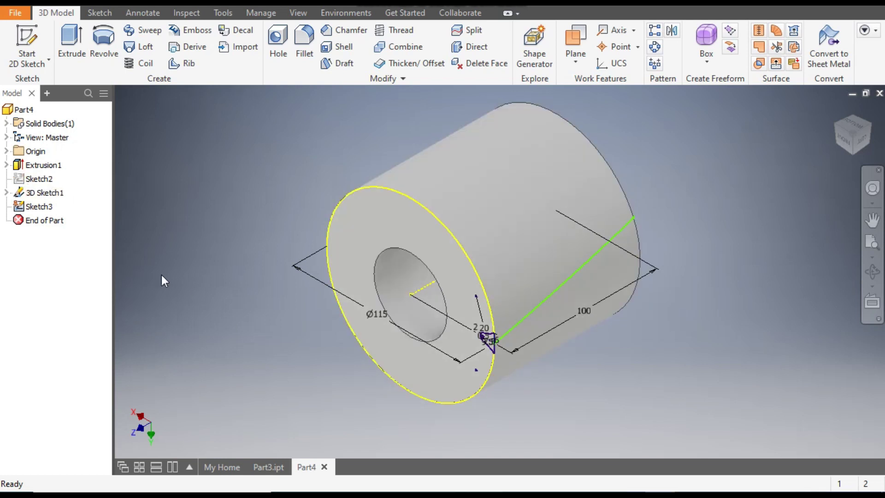
{"action": "left_click", "coordinate": [41, 193]}
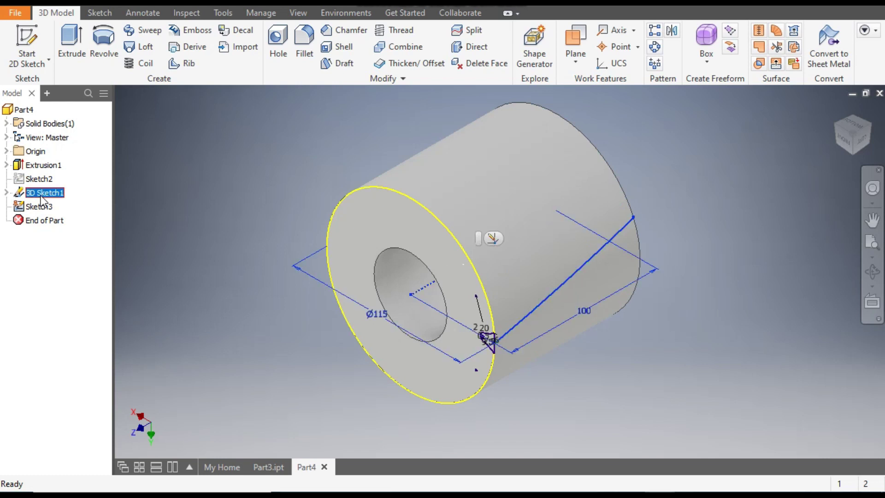
{"action": "left_click", "coordinate": [39, 207]}
{"action": "key", "text": "Escape"}
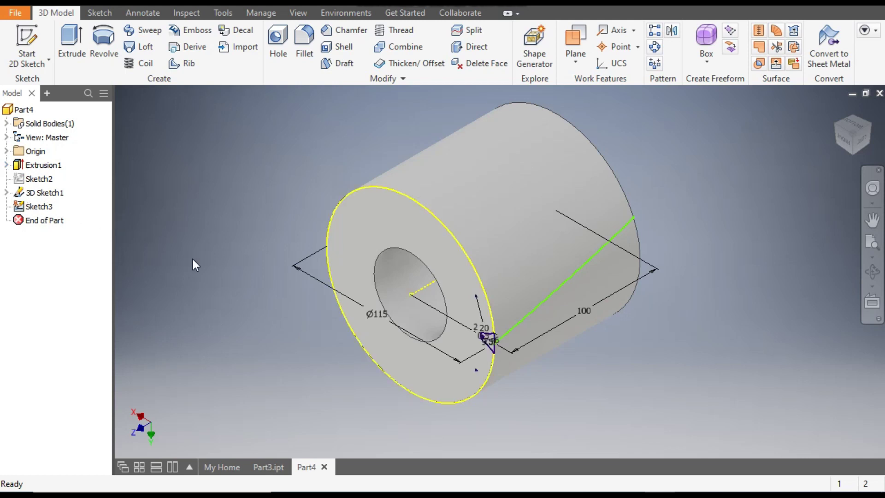
Reopen Sketch3 and convert its outer 115 mm circle to construction geometry.
{"action": "double_click", "coordinate": [32, 207]}
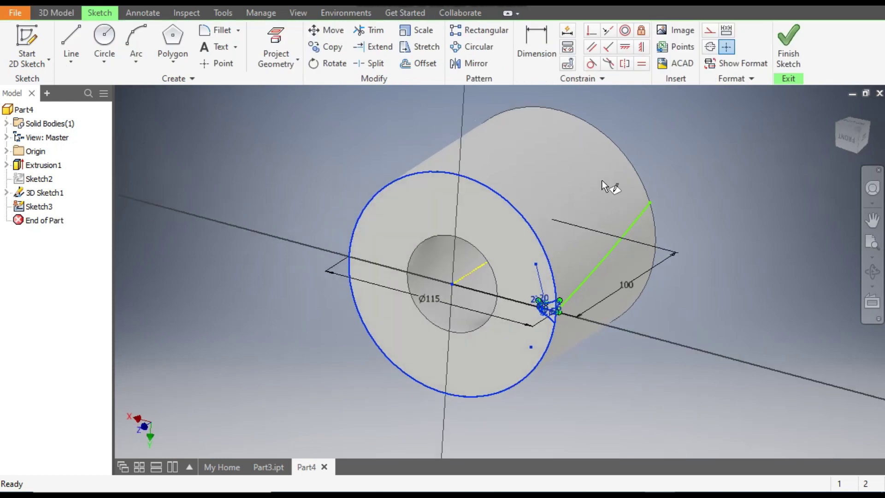
{"action": "scroll", "coordinate": [584, 179], "scroll_direction": "up", "scroll_amount": 5}
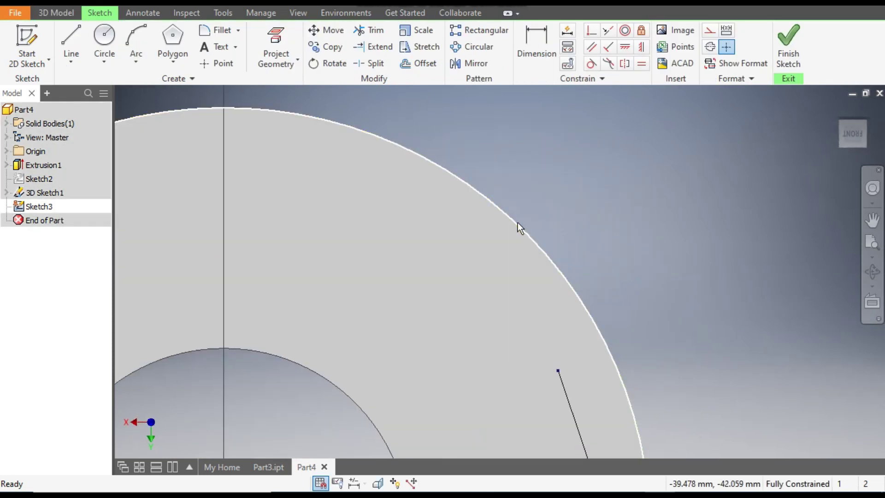
{"action": "left_click", "coordinate": [519, 223]}
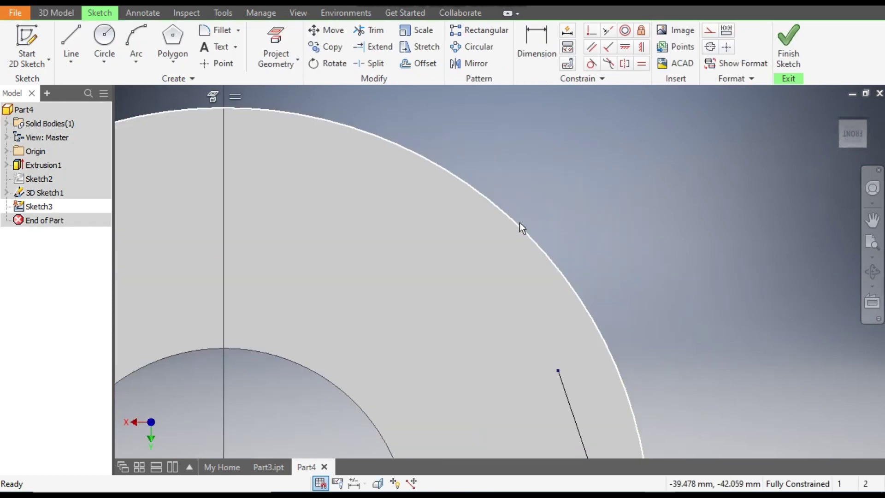
{"action": "left_click", "coordinate": [726, 47]}
{"action": "scroll", "coordinate": [521, 171], "scroll_direction": "down", "scroll_amount": 2}
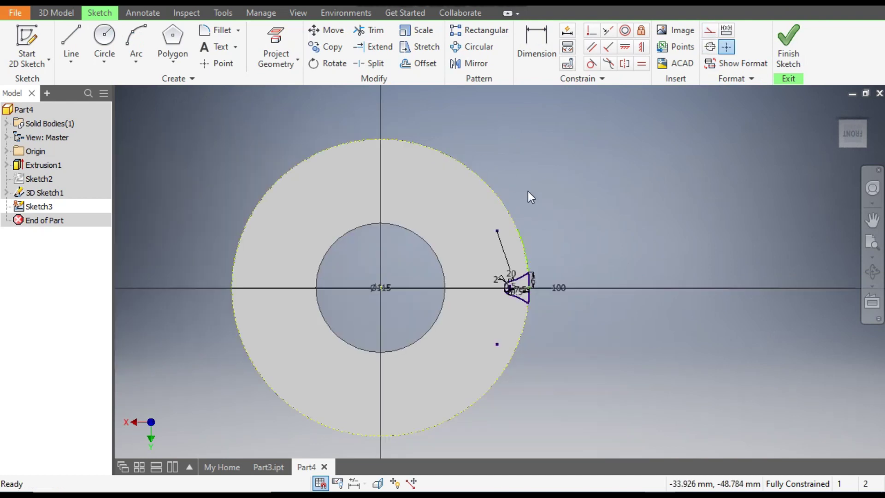
{"action": "scroll", "coordinate": [529, 193], "scroll_direction": "up", "scroll_amount": 8}
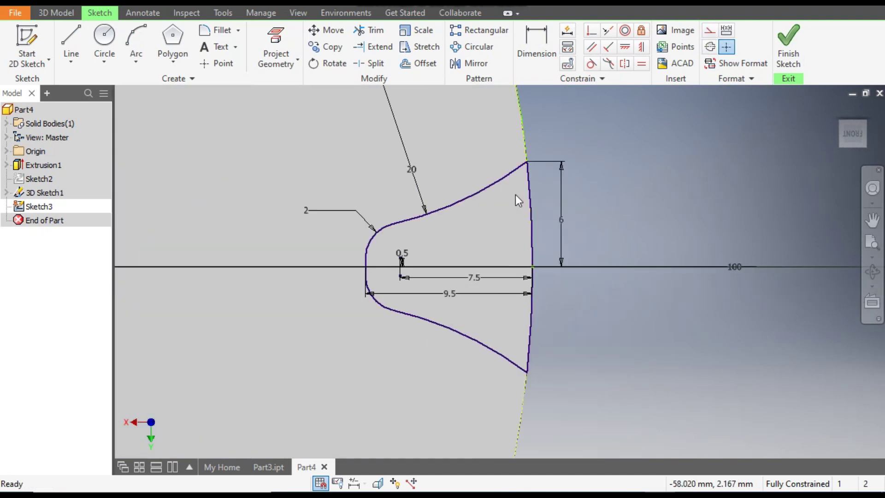
{"action": "scroll", "coordinate": [449, 262], "scroll_direction": "down", "scroll_amount": 3}
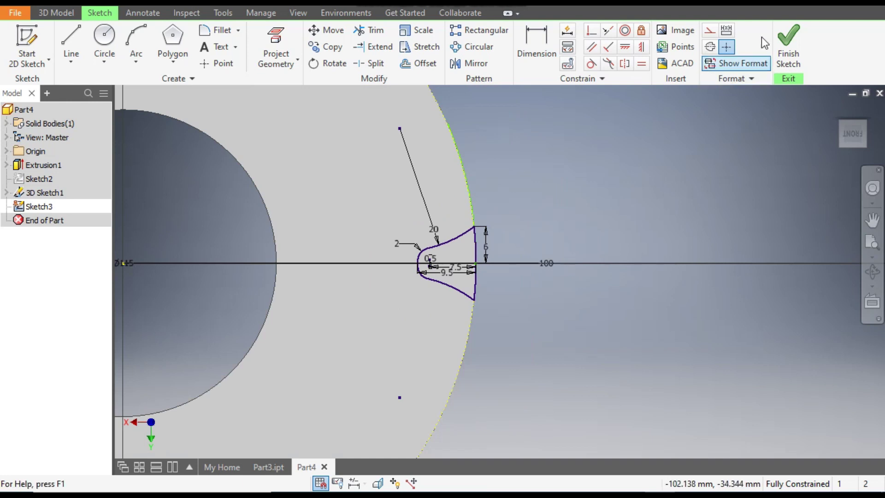
Finish Sketch3 and return to the 3D model.
{"action": "left_click", "coordinate": [788, 46]}
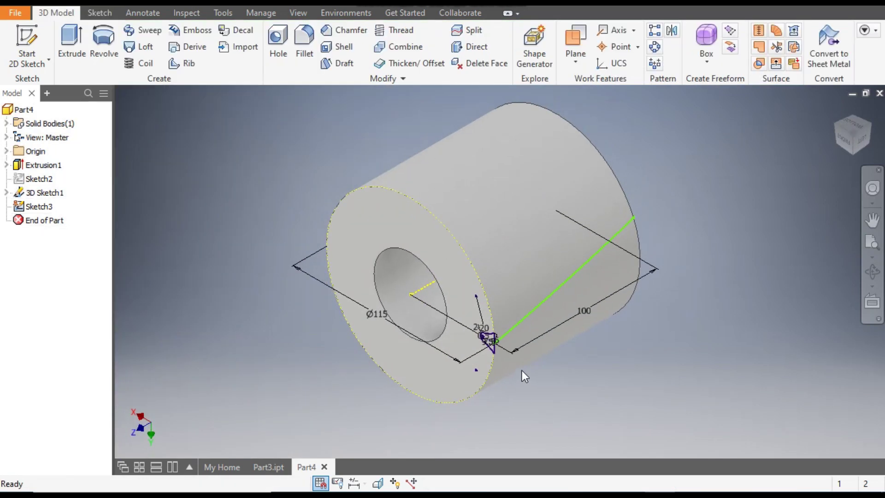
{"action": "scroll", "coordinate": [522, 369], "scroll_direction": "up", "scroll_amount": 5}
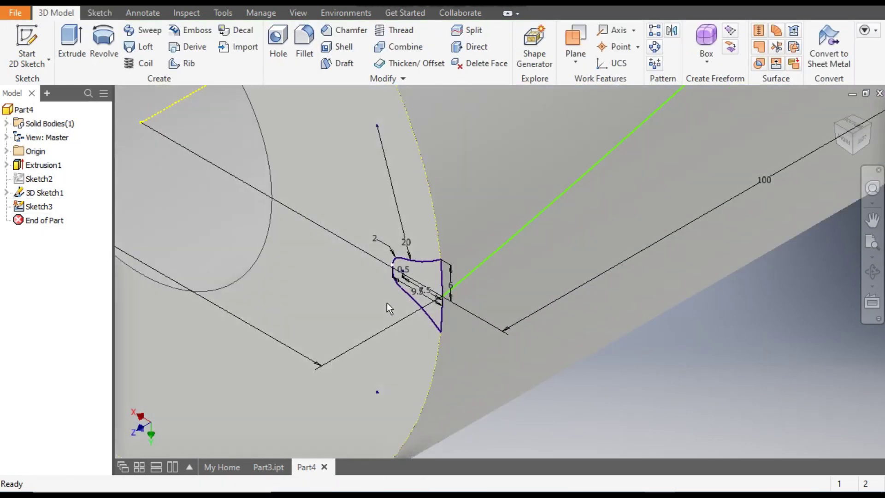
{"action": "scroll", "coordinate": [416, 342], "scroll_direction": "down", "scroll_amount": 5}
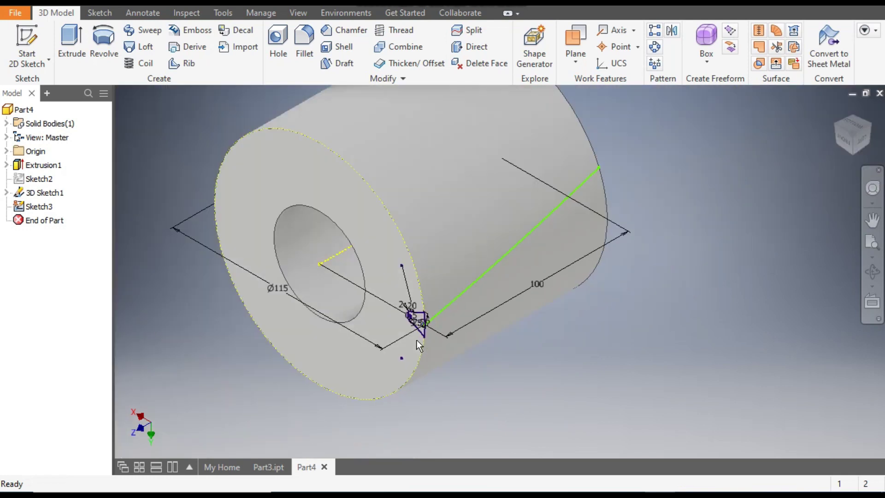
{"action": "scroll", "coordinate": [414, 334], "scroll_direction": "up", "scroll_amount": 3}
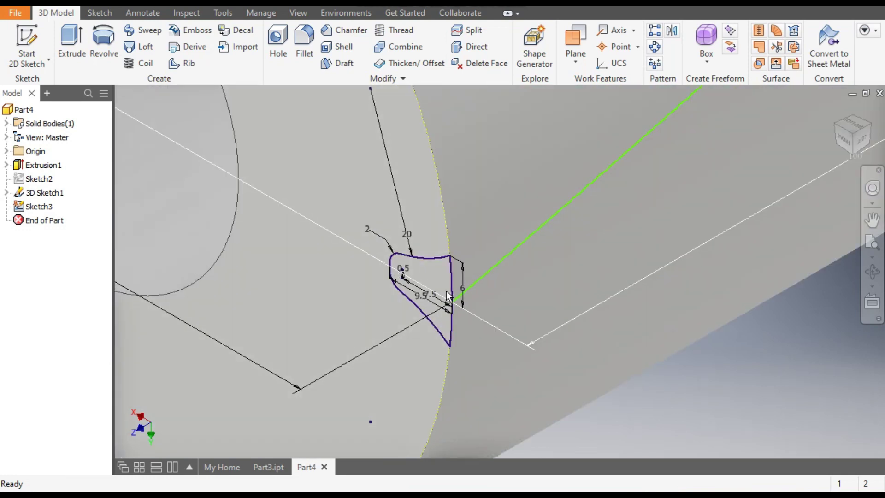
{"action": "scroll", "coordinate": [443, 352], "scroll_direction": "down", "scroll_amount": 3}
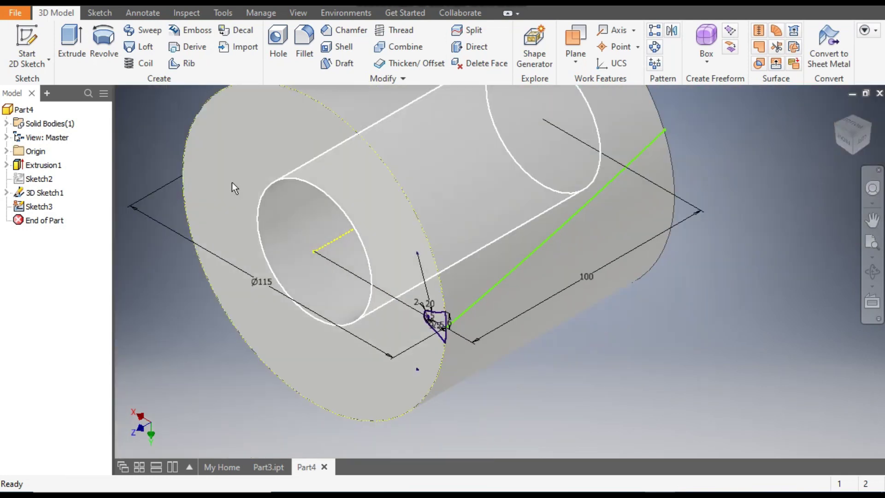
Sweep the tooth profile along the slanted 3D sketch line as a cut, creating Sweep1.
{"action": "left_click", "coordinate": [146, 32]}
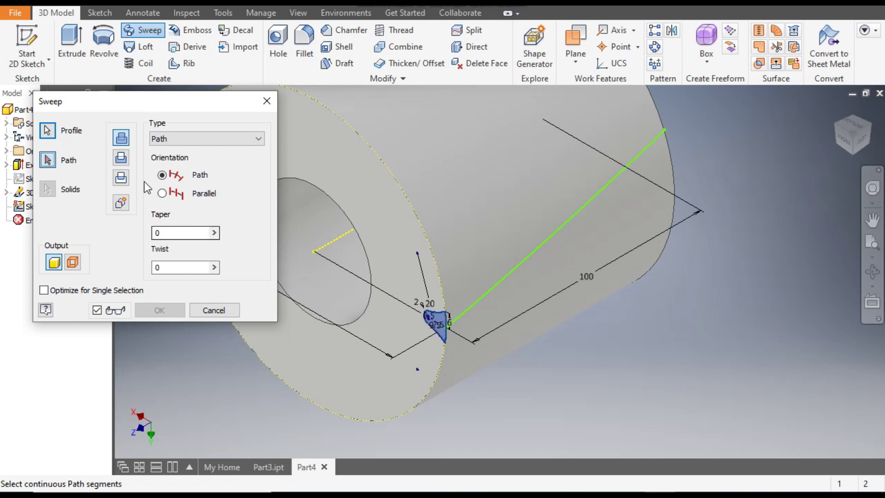
{"action": "left_click", "coordinate": [518, 261]}
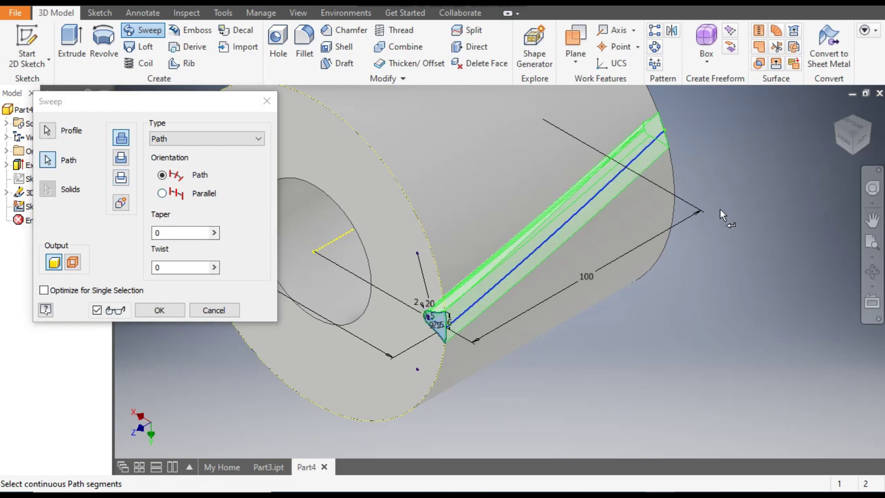
{"action": "left_click", "coordinate": [120, 160]}
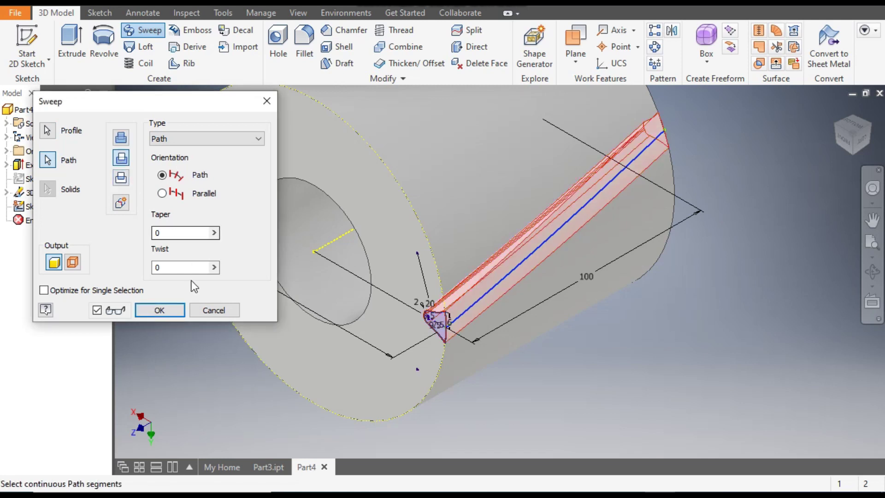
{"action": "left_click", "coordinate": [168, 308]}
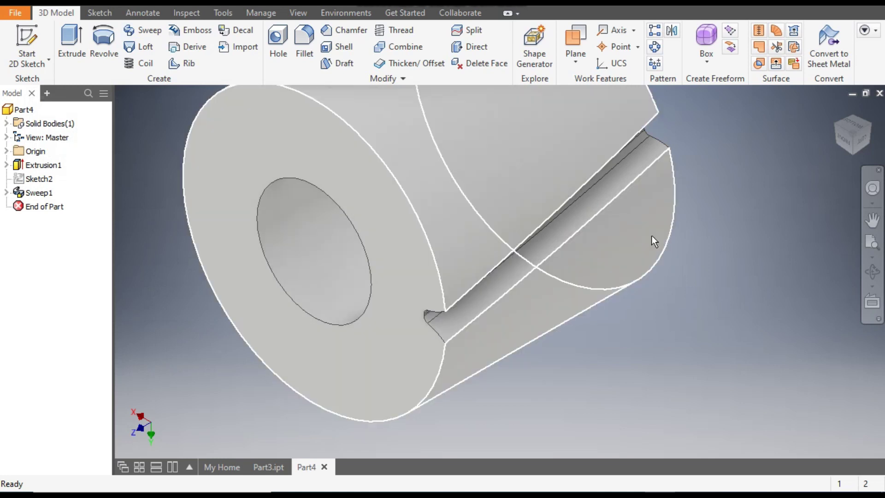
{"action": "scroll", "coordinate": [444, 308], "scroll_direction": "up", "scroll_amount": 5}
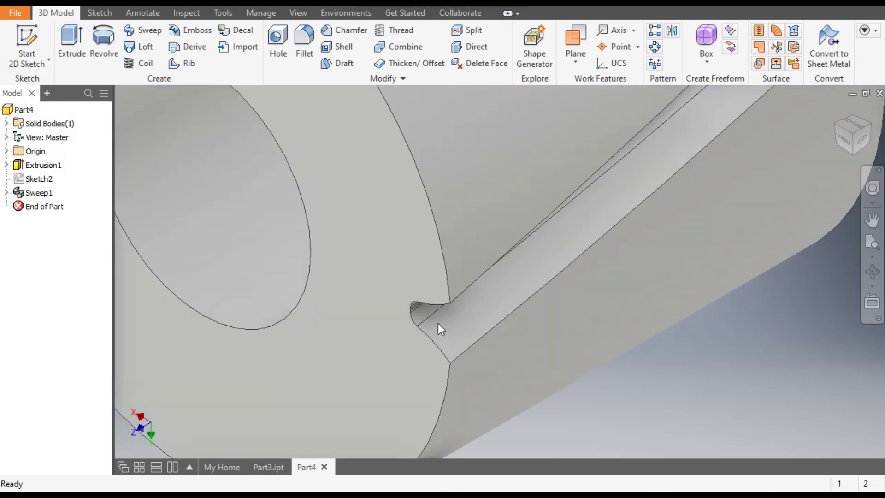
{"action": "scroll", "coordinate": [472, 366], "scroll_direction": "down", "scroll_amount": 6}
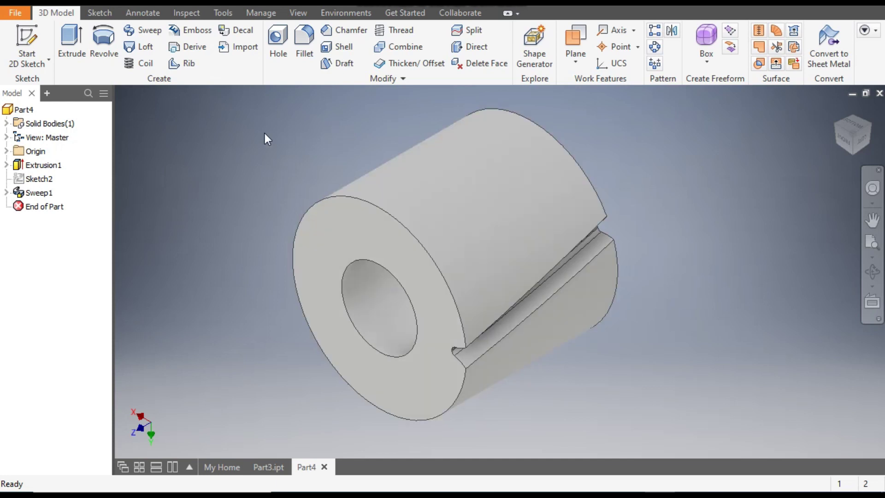
Circular-pattern Sweep1 25 times around the cylinder's axis.
{"action": "left_click", "coordinate": [657, 49]}
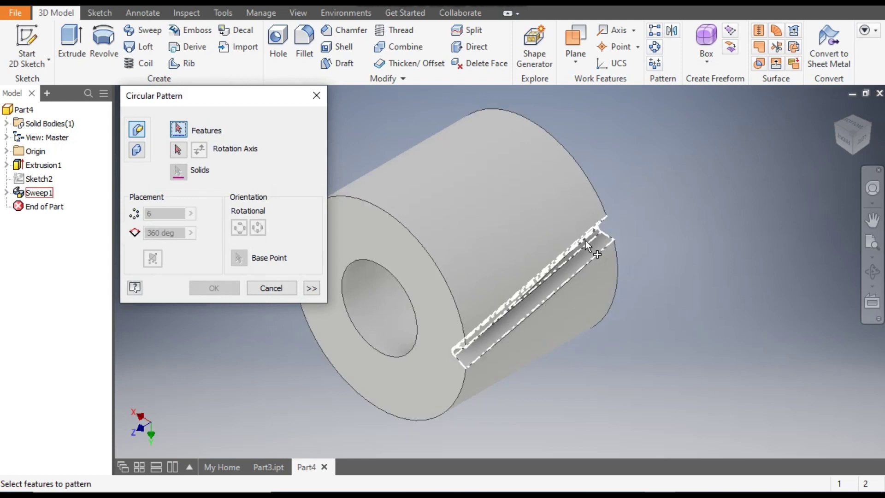
{"action": "left_click", "coordinate": [577, 257]}
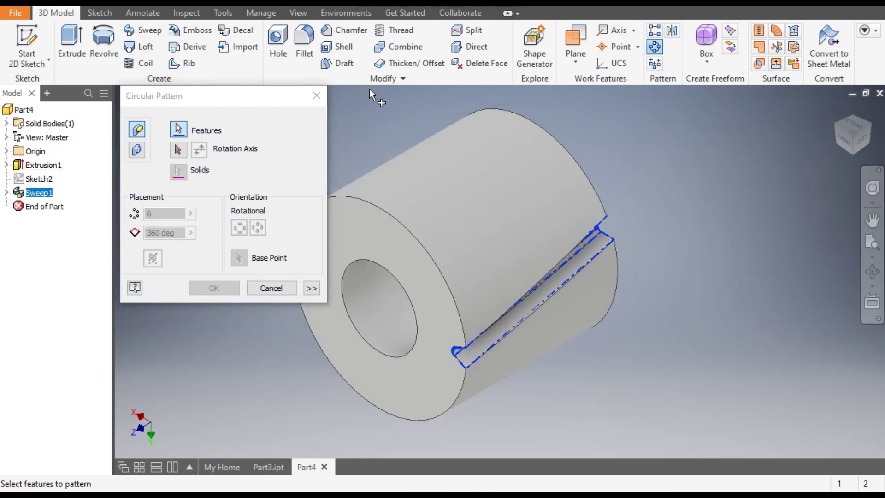
{"action": "left_click", "coordinate": [179, 150]}
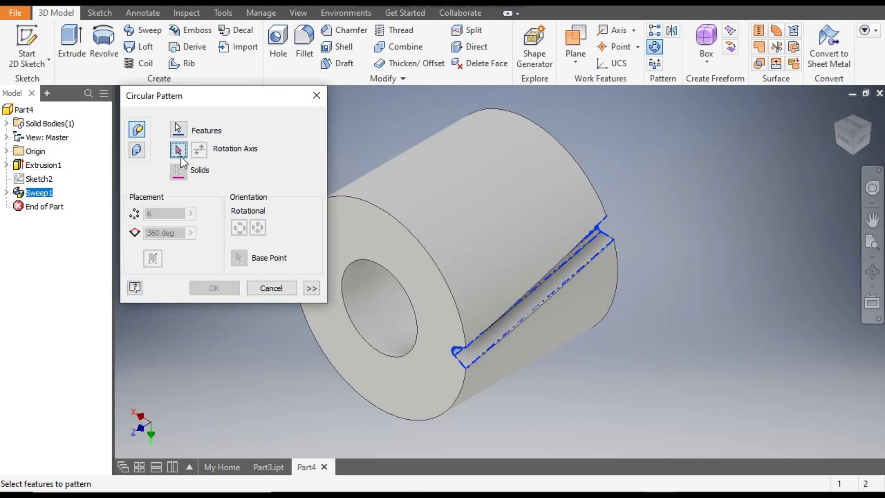
{"action": "left_click", "coordinate": [452, 188]}
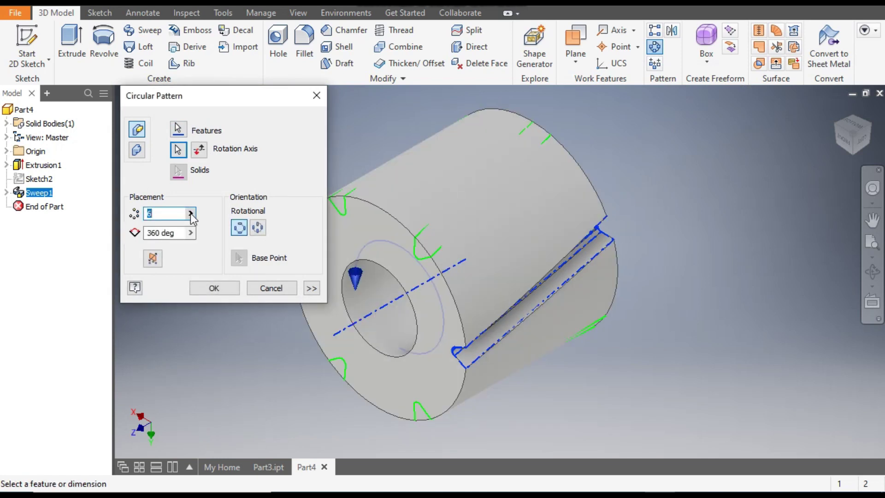
{"action": "type", "text": "25"}
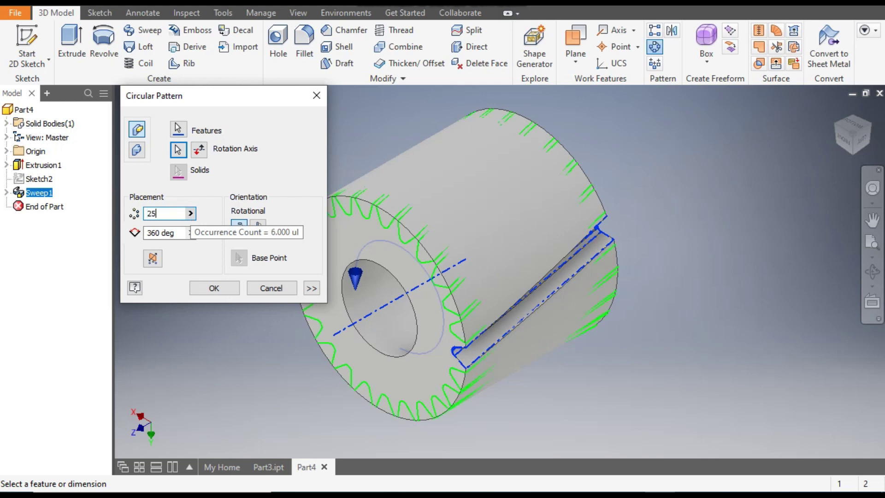
{"action": "left_click", "coordinate": [214, 289]}
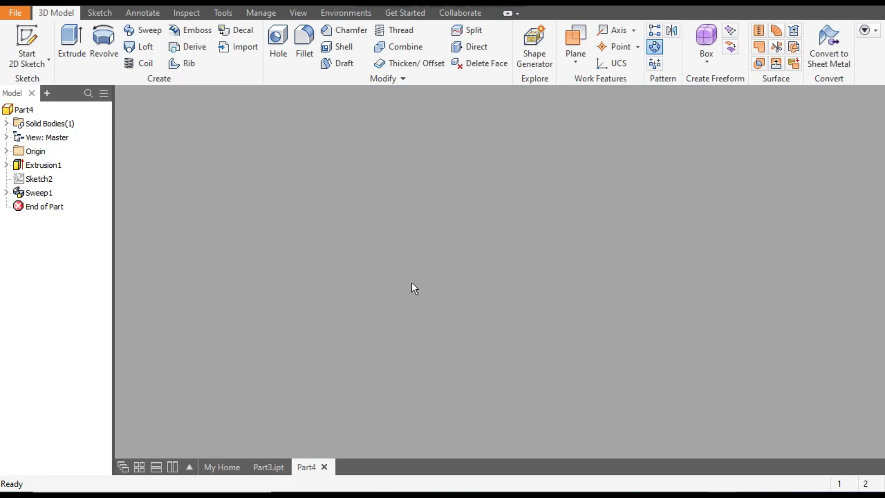
Zoom and pan to frame the finished helical gear.
{"action": "scroll", "coordinate": [422, 250], "scroll_direction": "up", "scroll_amount": 5}
{"action": "scroll", "coordinate": [409, 203], "scroll_direction": "up", "scroll_amount": 2}
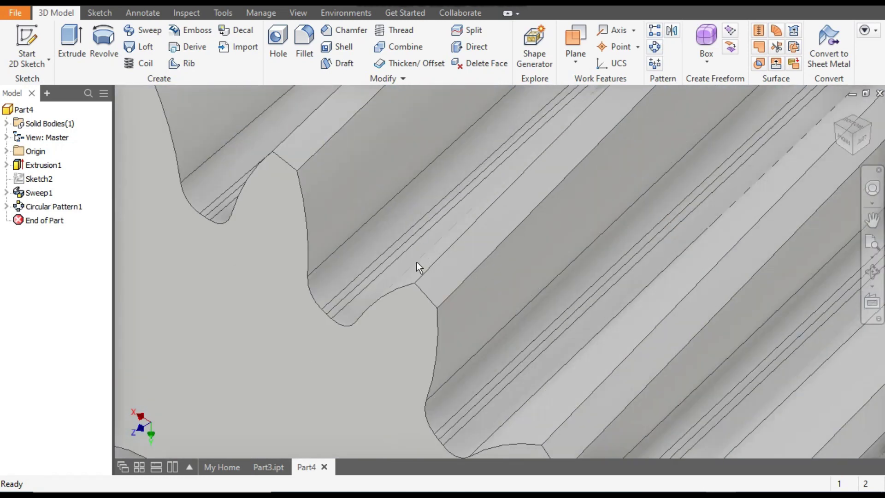
{"action": "scroll", "coordinate": [415, 281], "scroll_direction": "down", "scroll_amount": 5}
{"action": "scroll", "coordinate": [449, 225], "scroll_direction": "up", "scroll_amount": 3}
{"action": "key", "text": "F2"}
{"action": "scroll", "coordinate": [449, 225], "scroll_direction": "down", "scroll_amount": 3}
{"action": "left_click_drag", "start_coordinate": [449, 225], "coordinate": [450, 243]}
{"action": "scroll", "coordinate": [450, 242], "scroll_direction": "up", "scroll_amount": 3}
{"action": "key", "text": "Escape"}
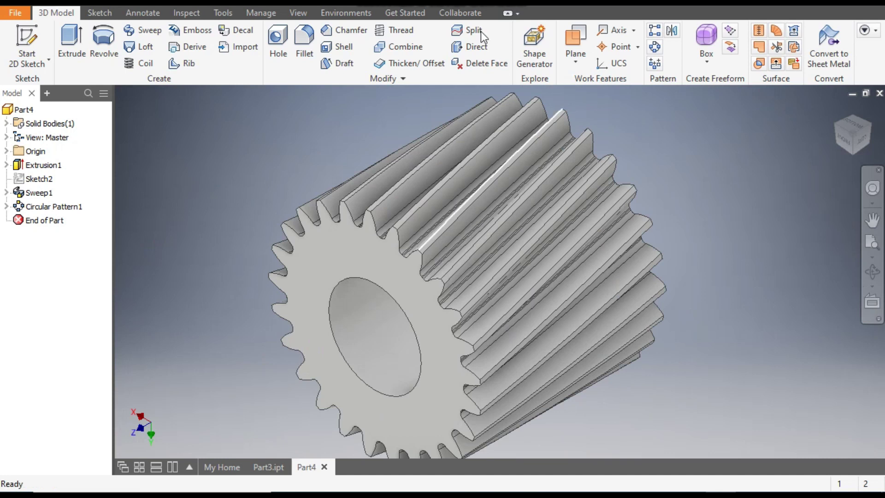
Apply Gunmetal, replace it with a textured grey metal appearance, and orbit the gear.
{"action": "left_click", "coordinate": [349, 3]}
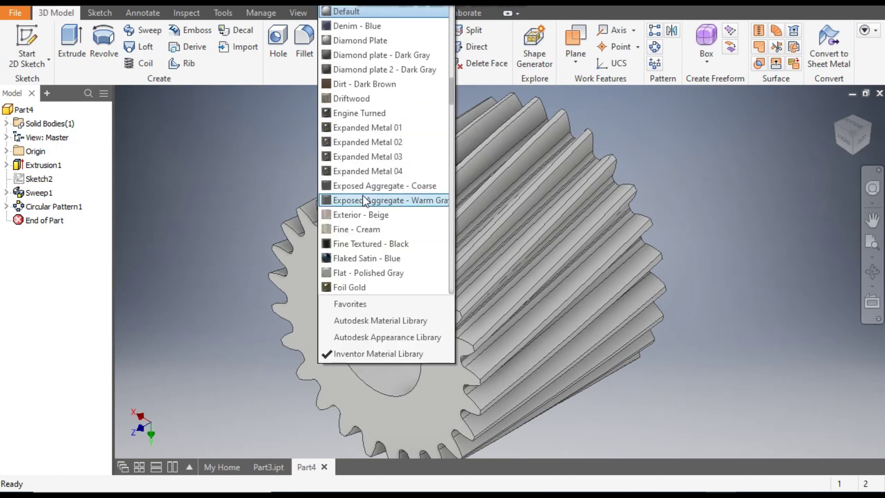
{"action": "scroll", "coordinate": [375, 272], "scroll_direction": "down", "scroll_amount": 5}
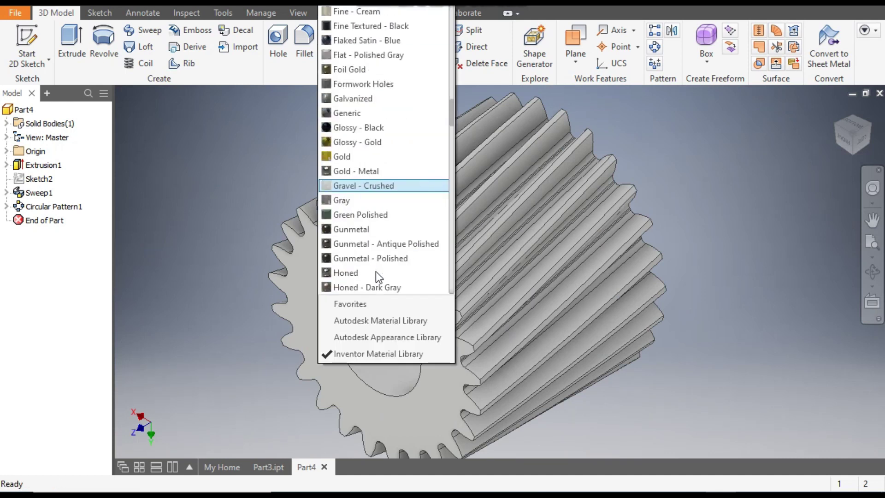
{"action": "scroll", "coordinate": [375, 271], "scroll_direction": "down", "scroll_amount": 1}
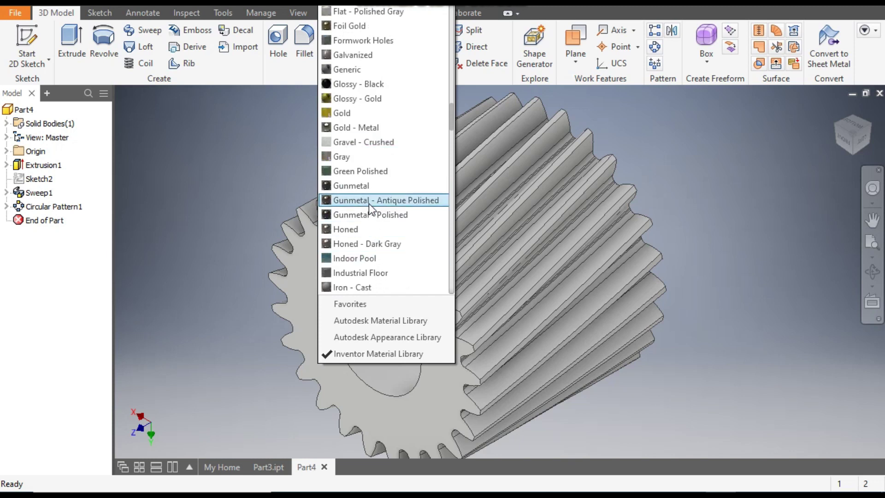
{"action": "left_click", "coordinate": [367, 186]}
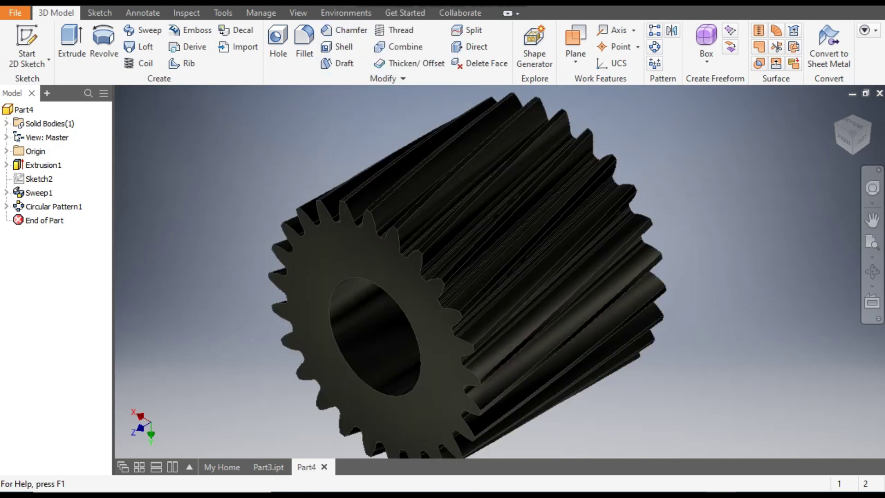
{"action": "left_click", "coordinate": [359, 2]}
{"action": "scroll", "coordinate": [377, 229], "scroll_direction": "down", "scroll_amount": 1}
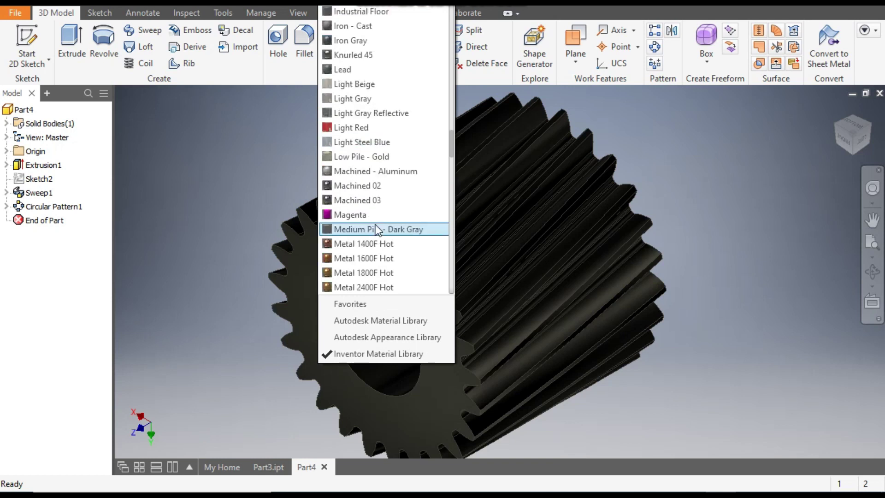
{"action": "left_click", "coordinate": [371, 200]}
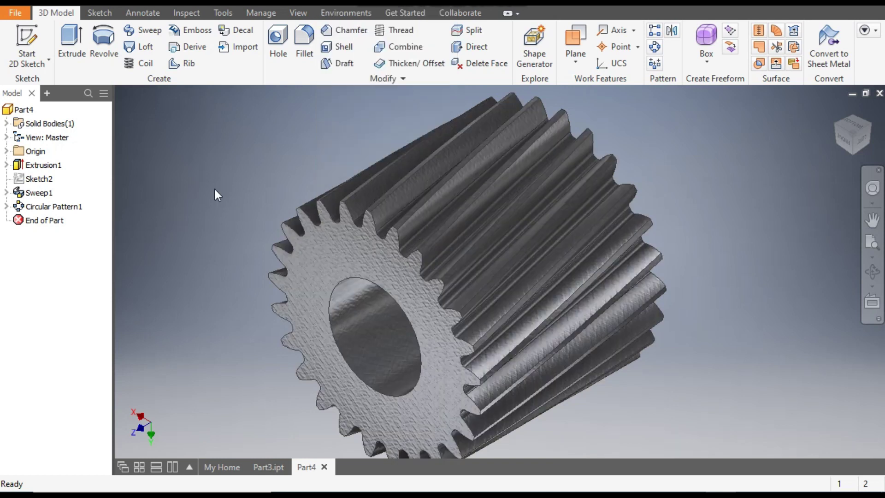
{"action": "middle_click_drag", "start_coordinate": [215, 213], "coordinate": [554, 241], "text": "shift"}
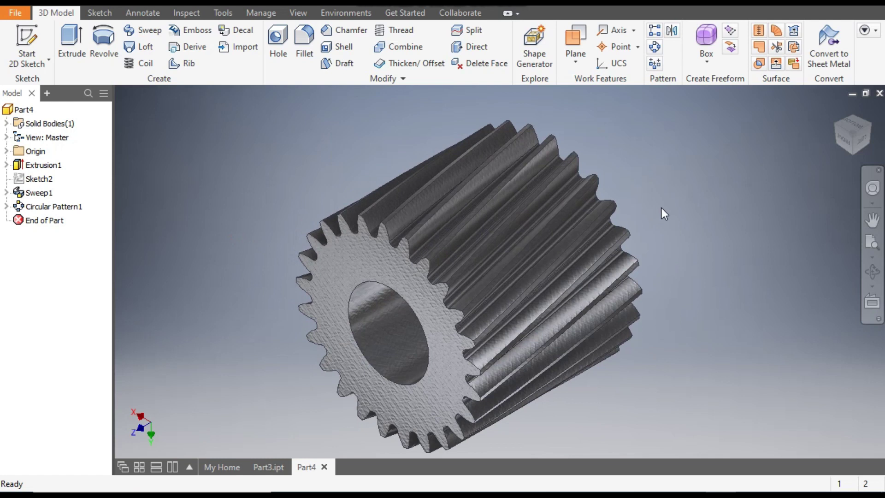